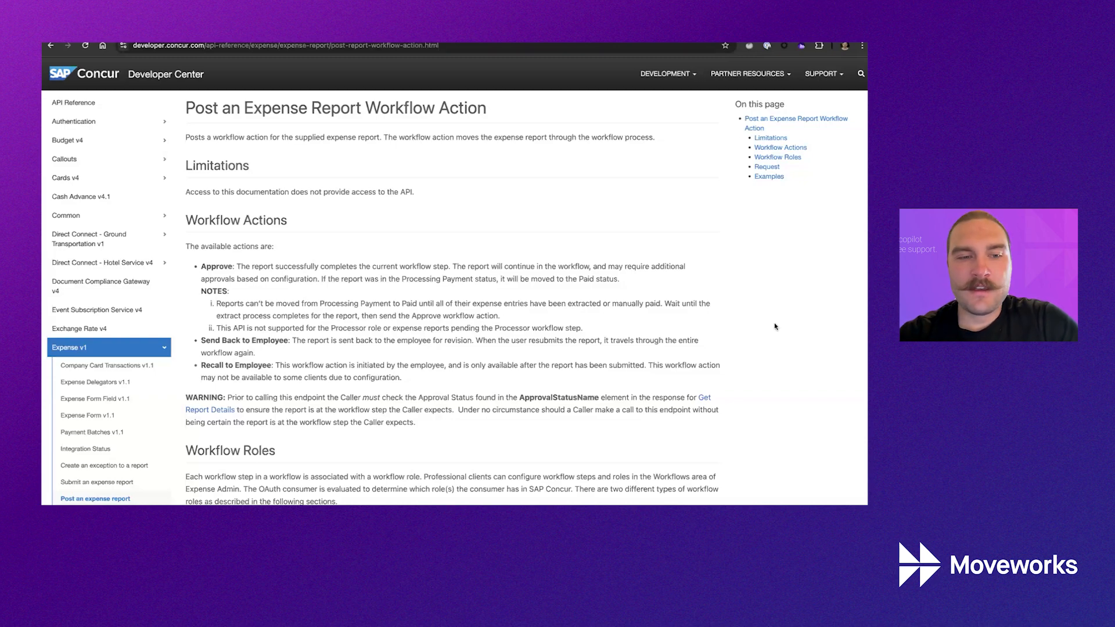
Scroll to the Concur workflow action examples, highlight the successful response XML, and switch to Postman.
scroll(703, 332, down, 10)
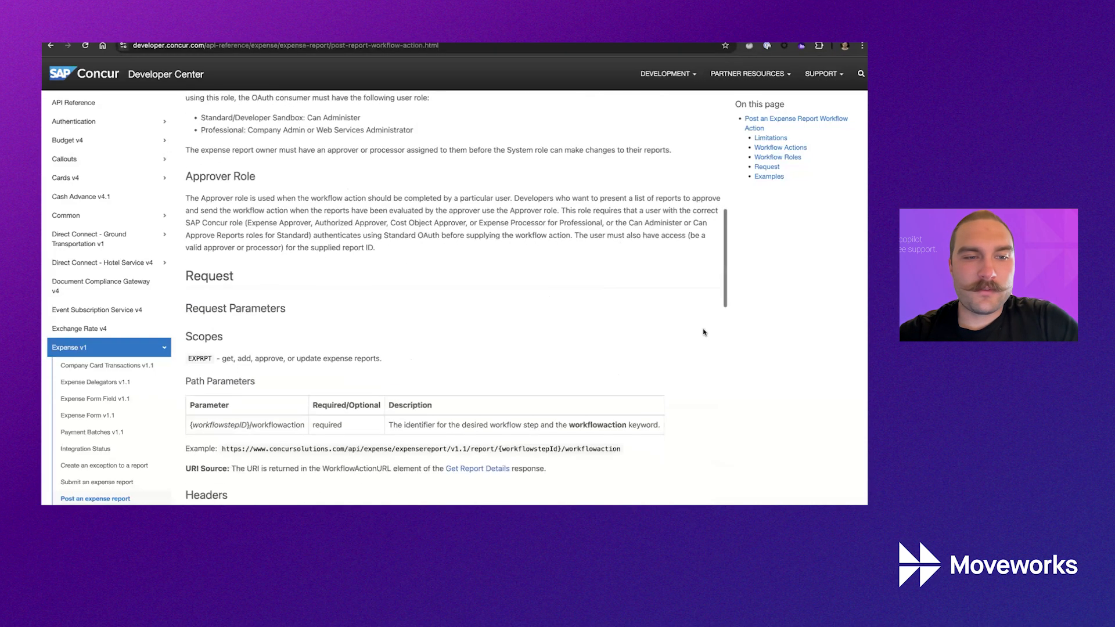
scroll(621, 294, down, 8)
scroll(621, 294, down, 6)
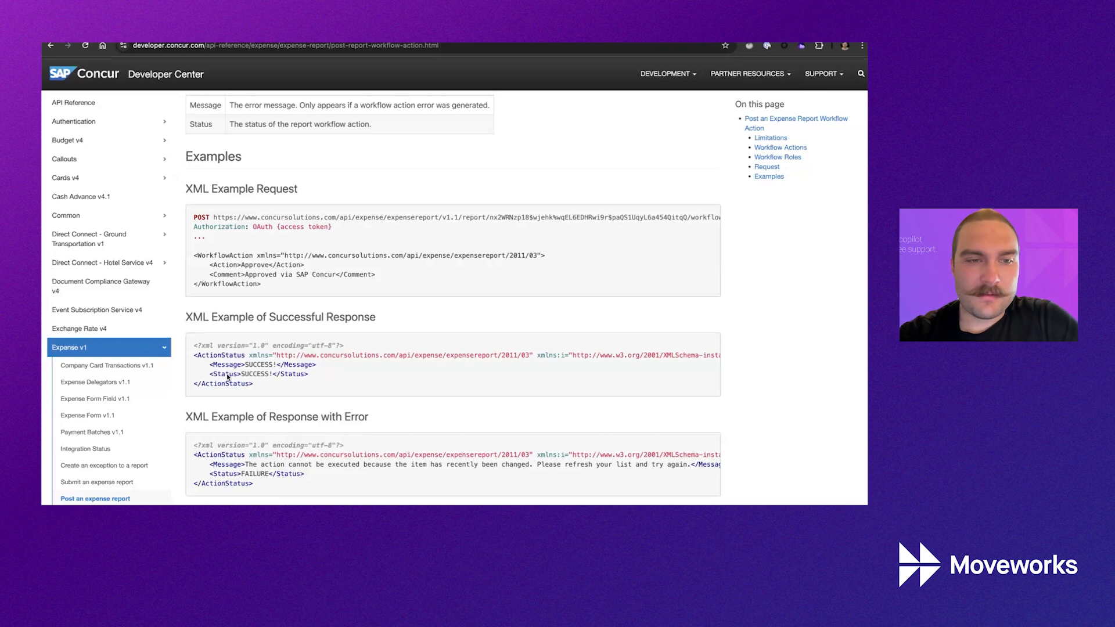
drag(256, 384, 193, 355)
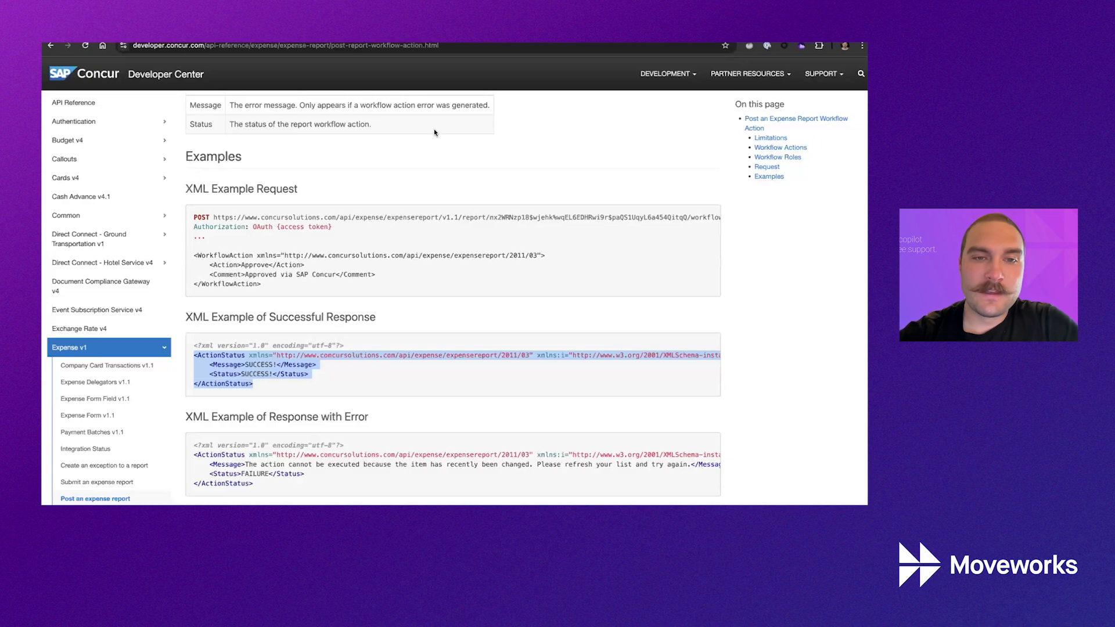
key(ctrl+Right)
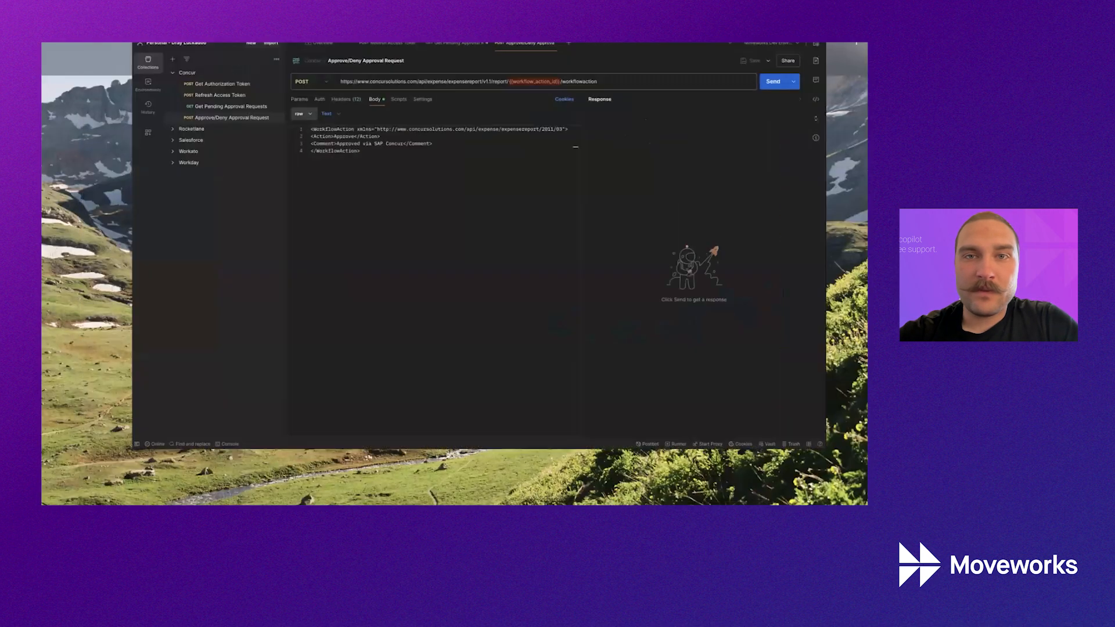
Select the Approve/Deny request URL up to the workflow action variable.
click(315, 176)
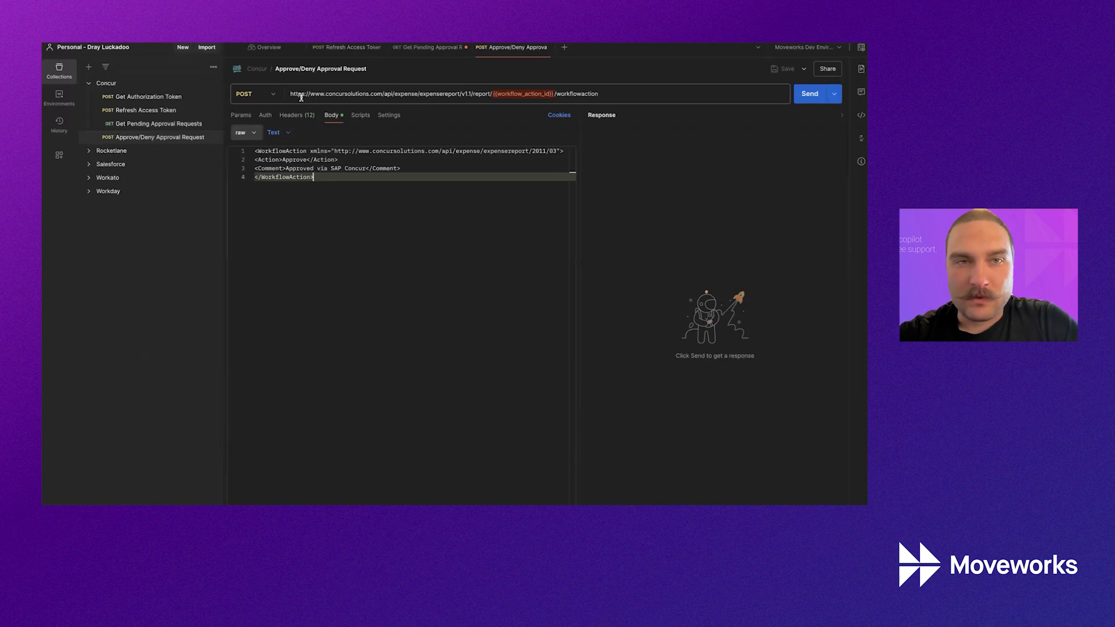
triple_click(537, 100)
drag(537, 100, 552, 95)
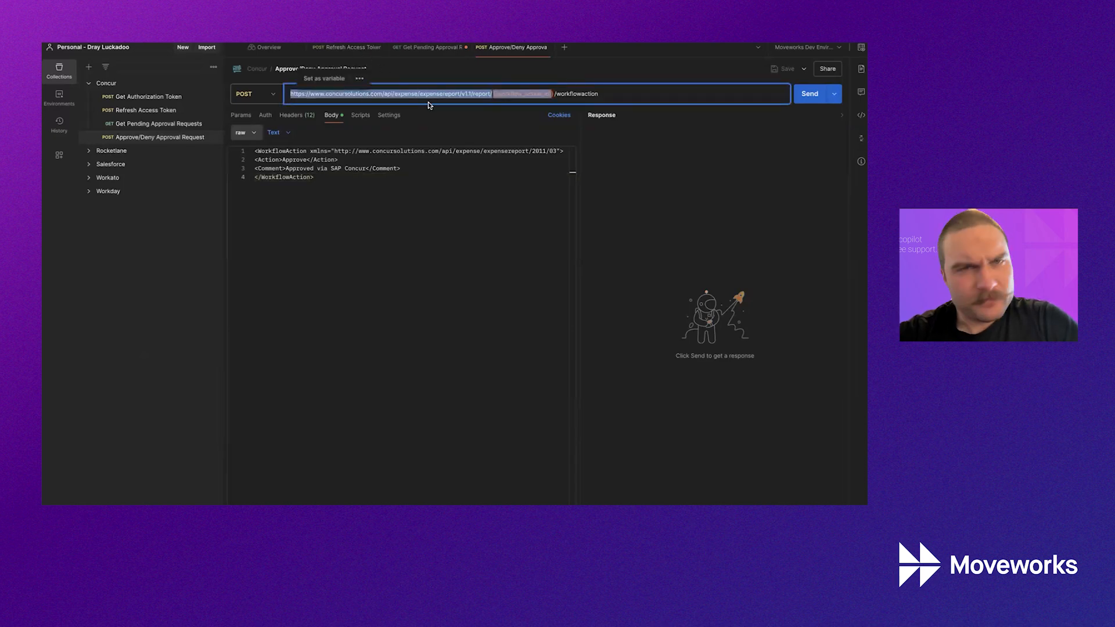
Open Get Pending Approval Requests and select the WorkflowActionUrl value in its JSON response.
click(354, 48)
click(428, 47)
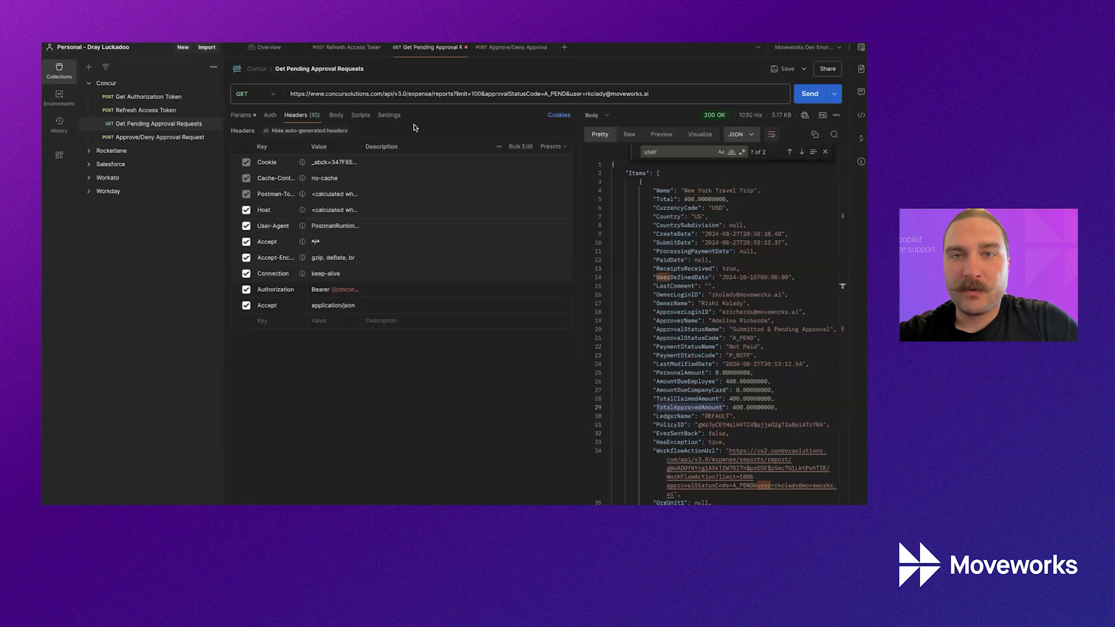
drag(291, 94, 584, 94)
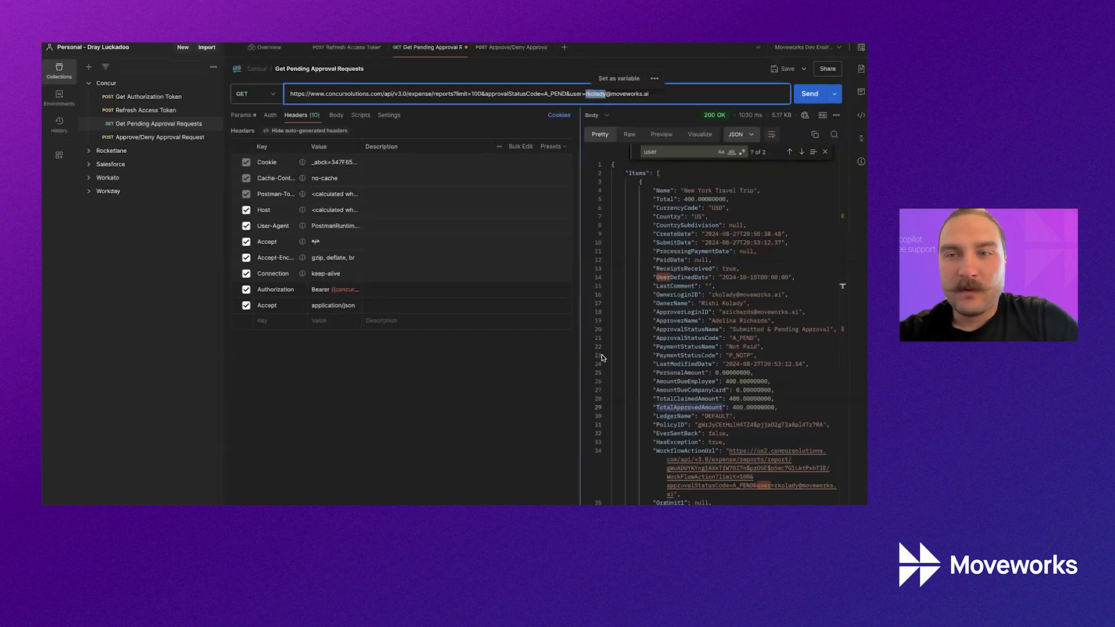
scroll(699, 432, down, 3)
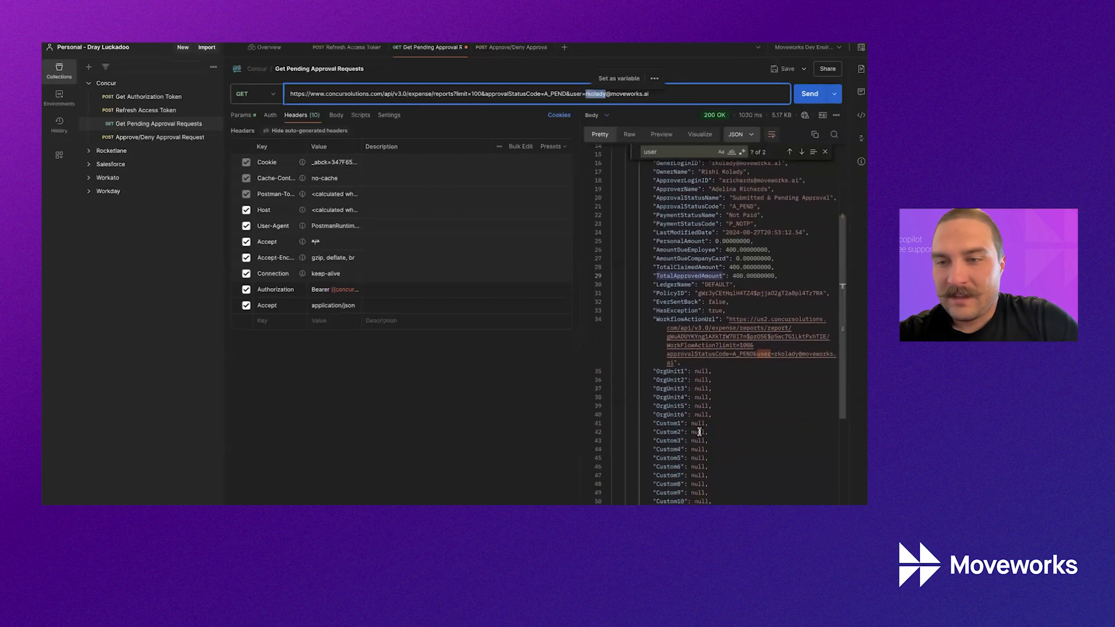
double_click(675, 318)
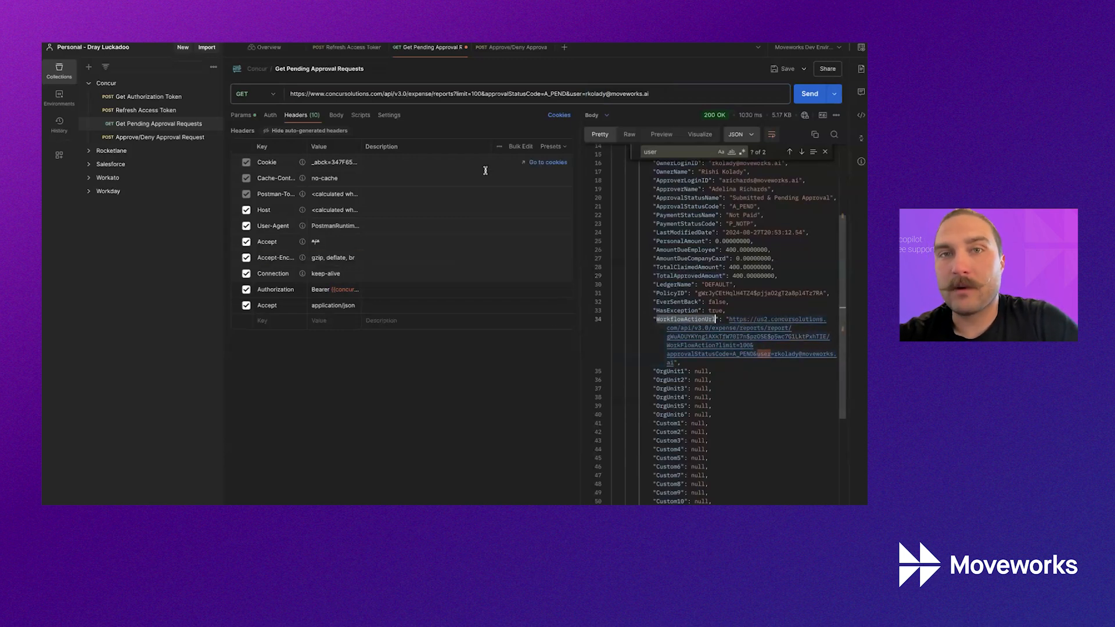
drag(673, 362, 729, 319)
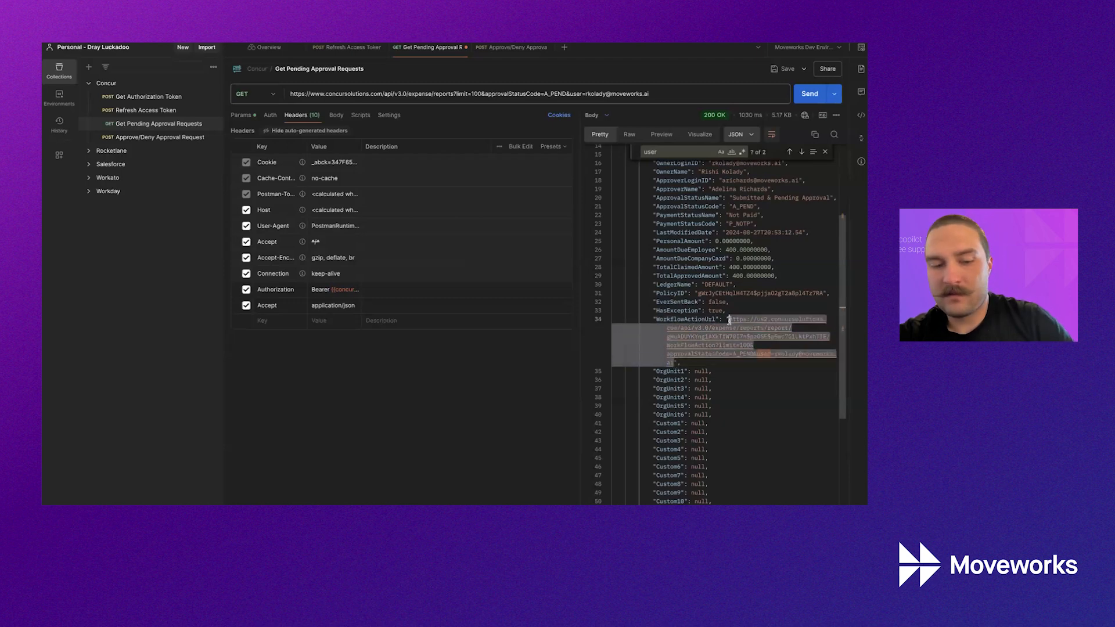
click(511, 47)
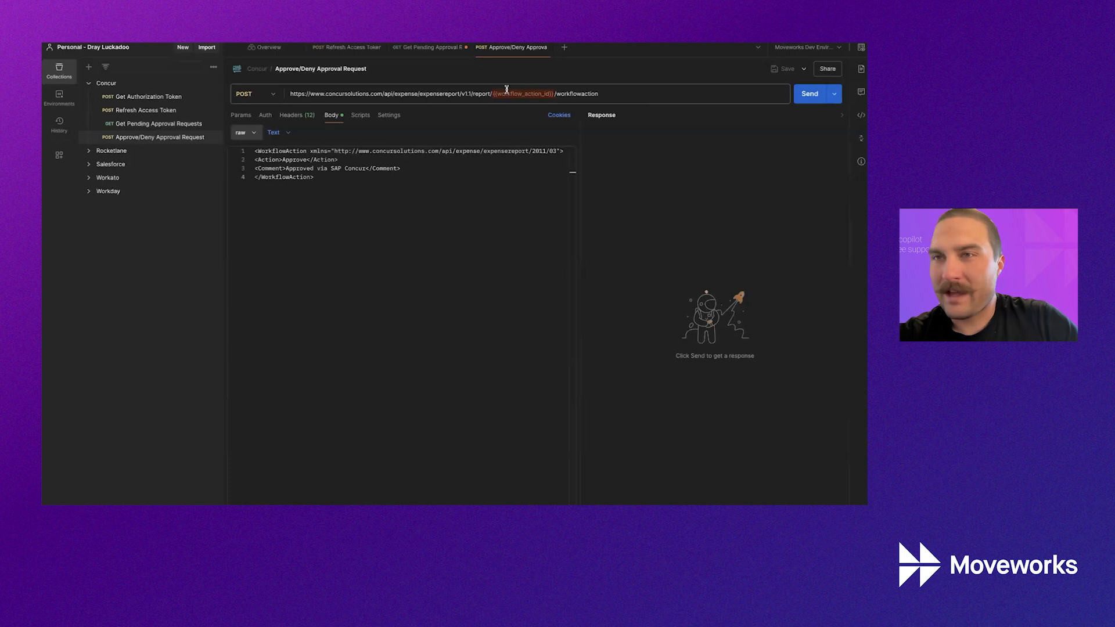
Try pasting the copied workflow action URL into the request URL, then undo it.
triple_click(297, 94)
key(ctrl+a)
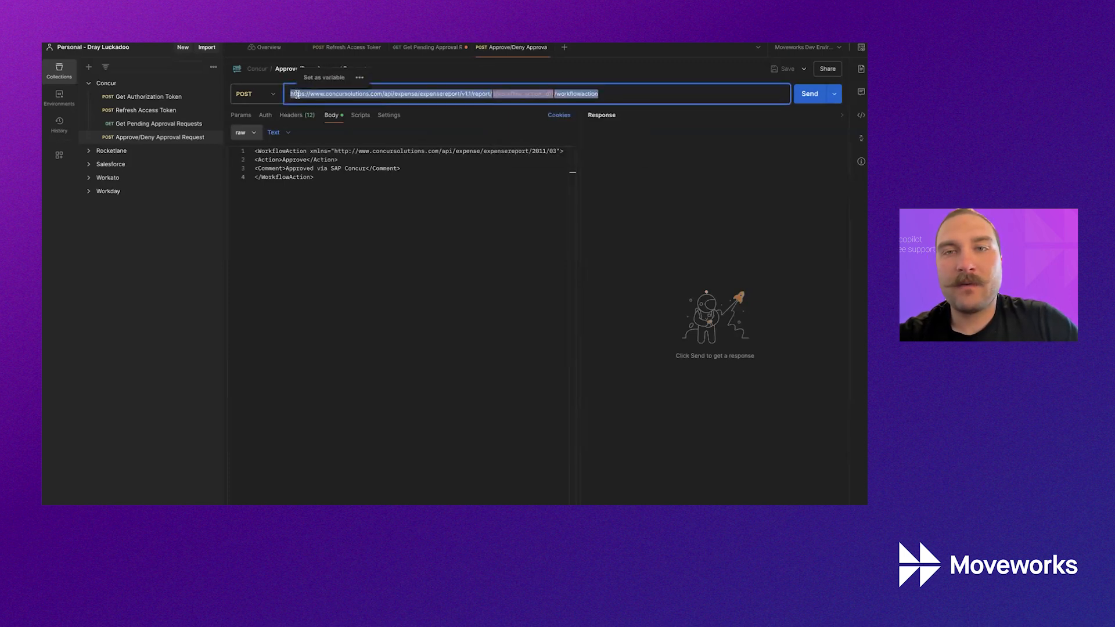
key(ctrl+v)
key(ctrl+z)
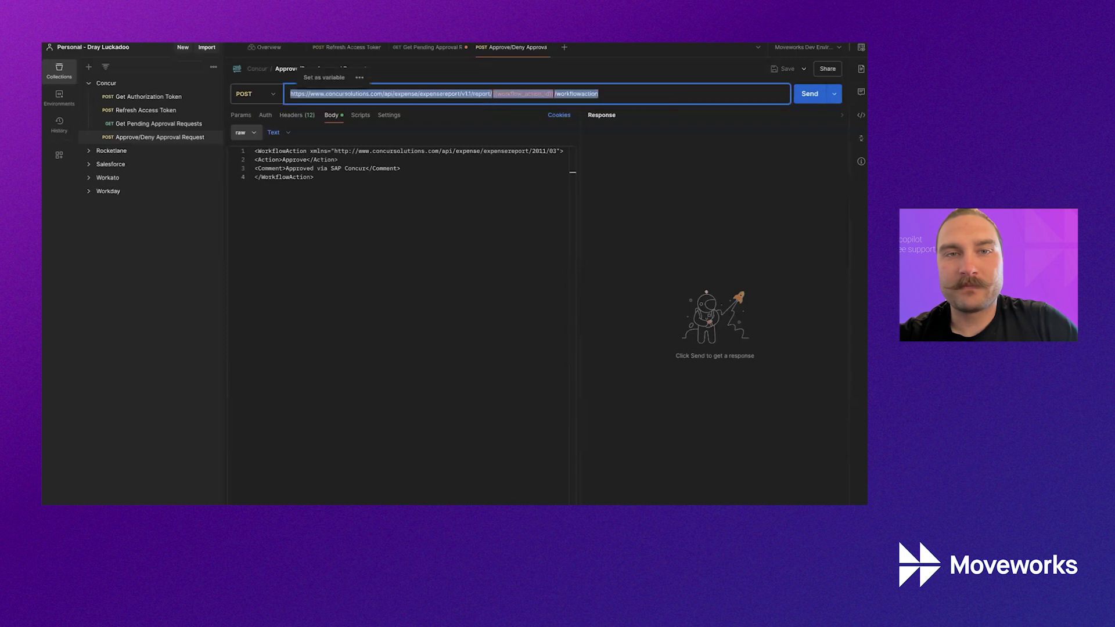
click(407, 263)
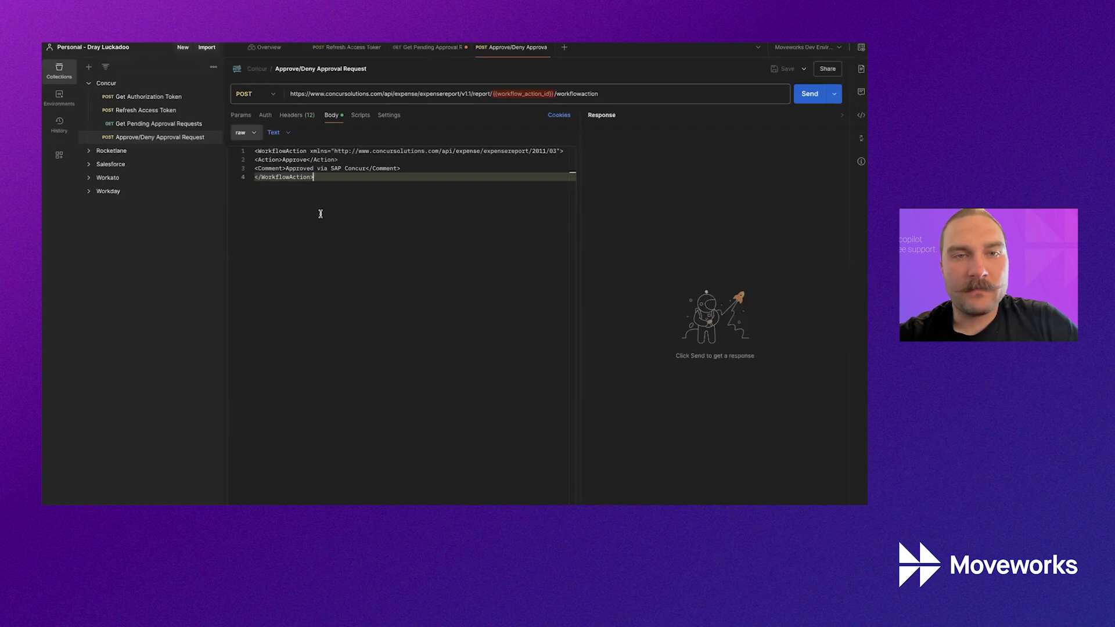
In the XML body, replace the Approve action with Deny and select the Approved comment for editing.
double_click(262, 159)
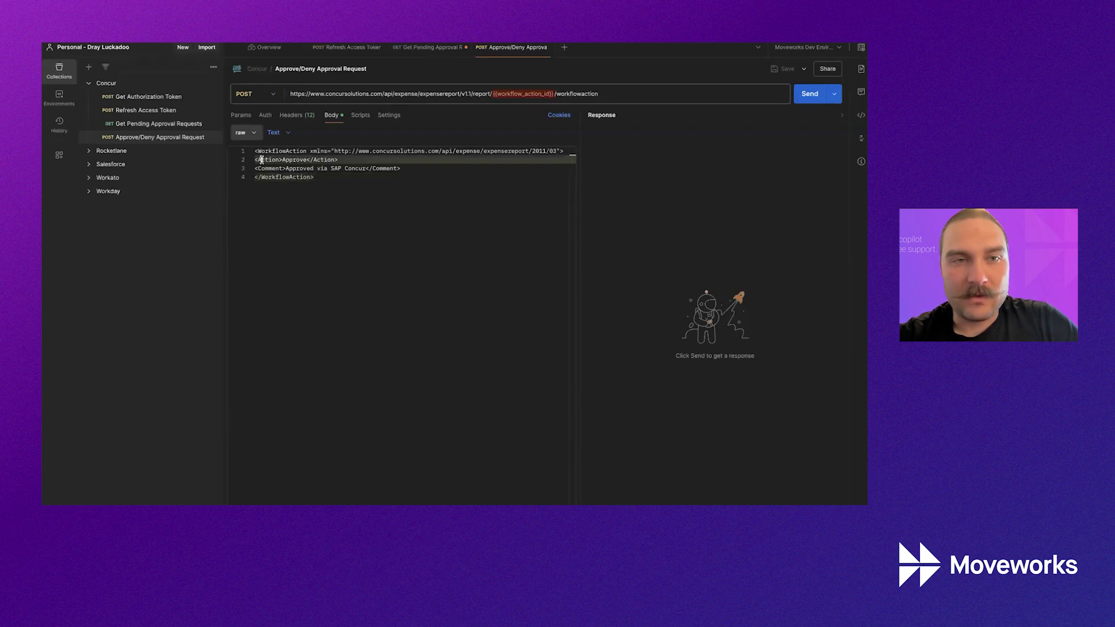
click(292, 169)
click(293, 278)
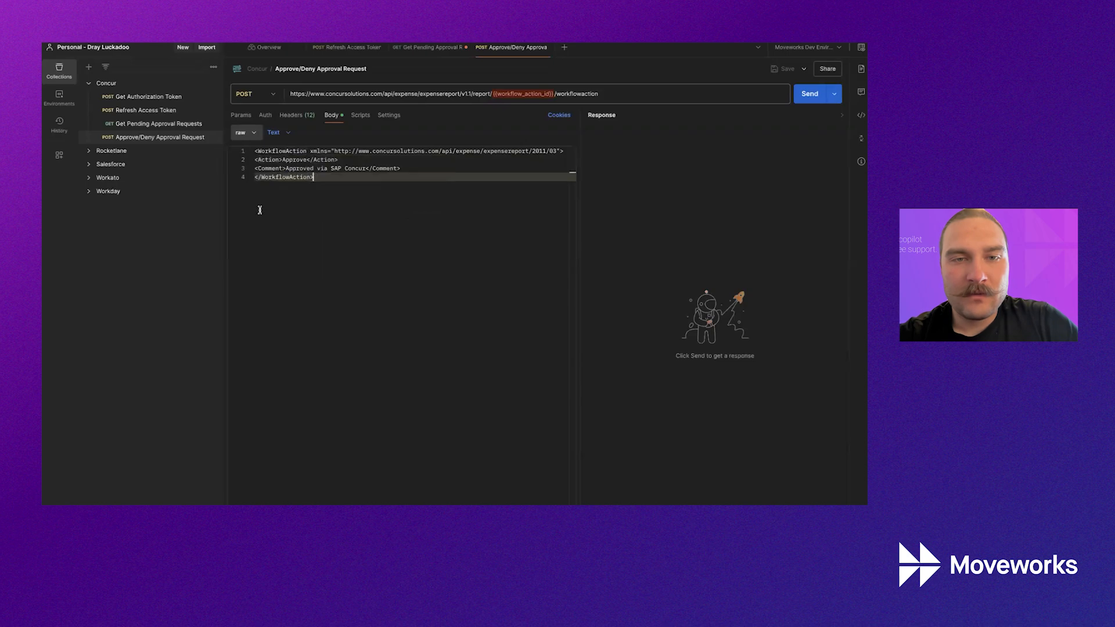
double_click(297, 169)
drag(296, 169, 357, 171)
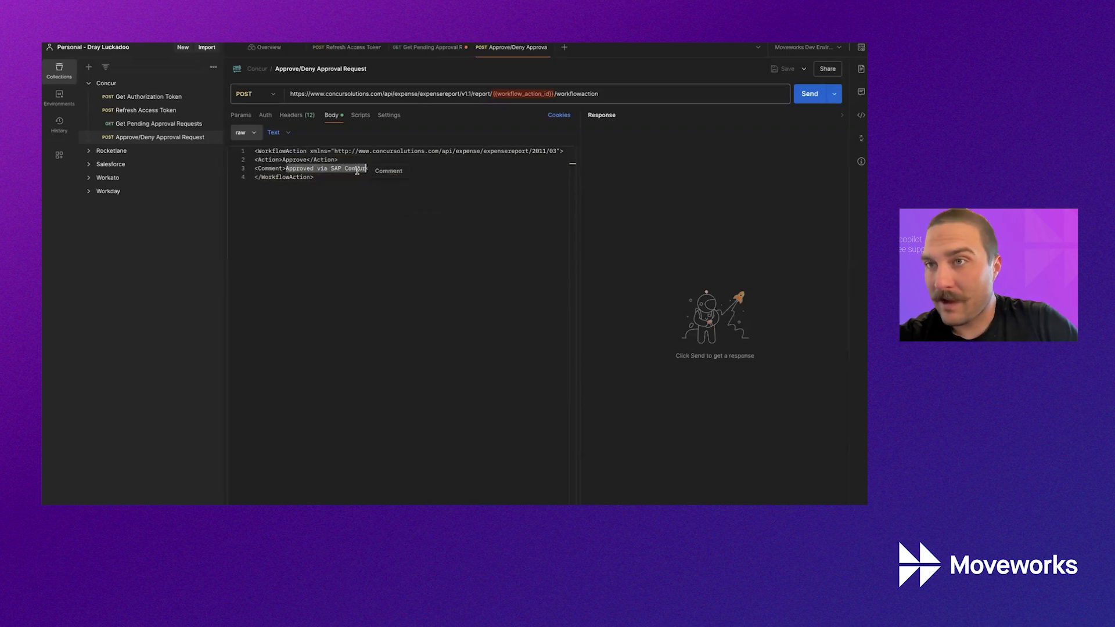
click(322, 176)
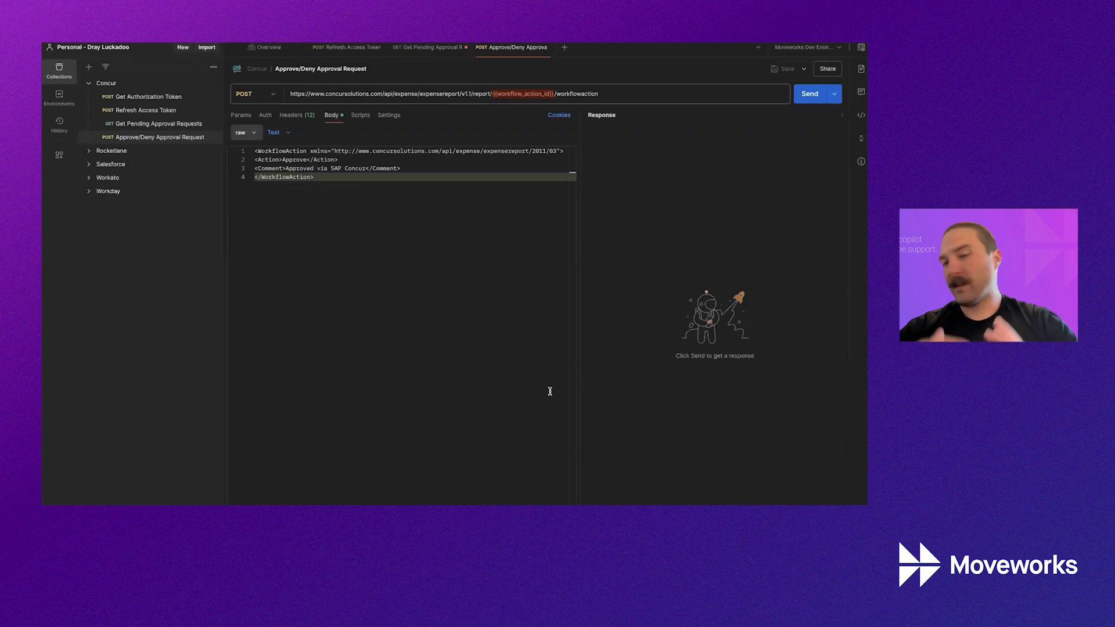
double_click(290, 163)
text(Deny)
double_click(293, 168)
text(Deny)
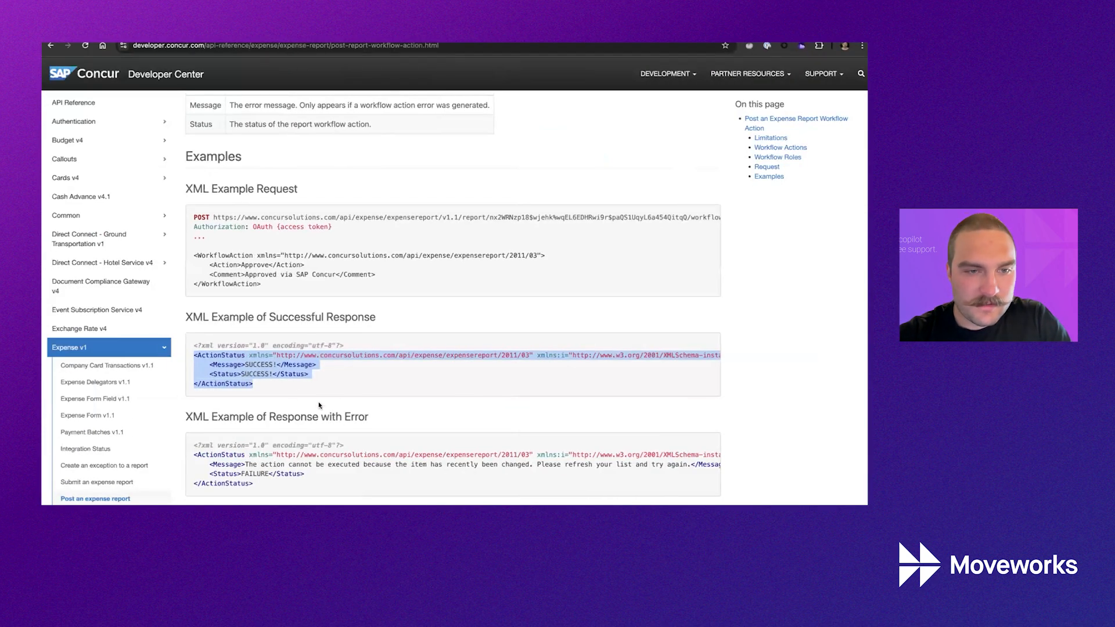
Find the allowed Action values in the Concur docs and select 'Recall to Employee'.
click(378, 394)
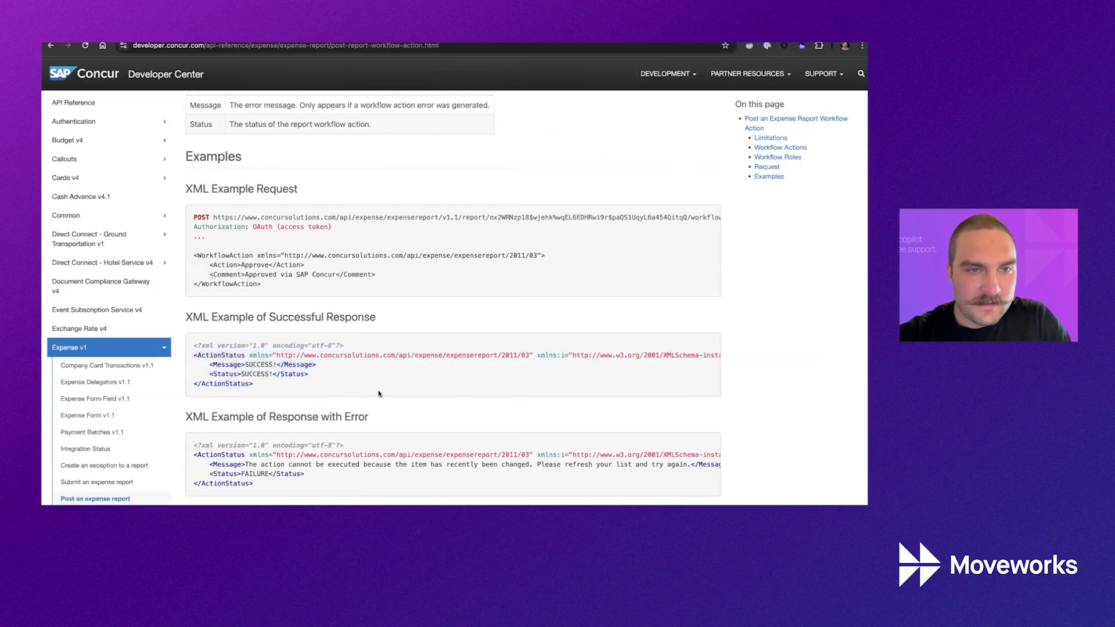
key(ctrl+f)
text(Re)
key(BackSpace)
key(BackSpace)
text(Reje)
key(BackSpace)
key(BackSpace)
key(BackSpace)
key(BackSpace)
key(BackSpace)
key(BackSpace)
scroll(356, 336, up, 6)
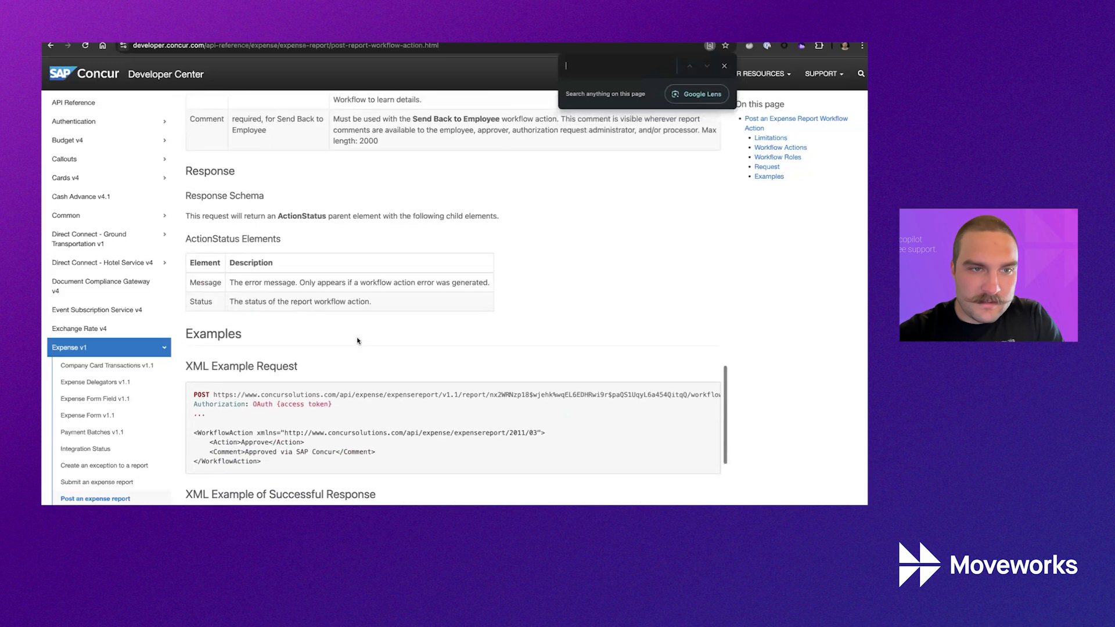
scroll(357, 339, down, 1)
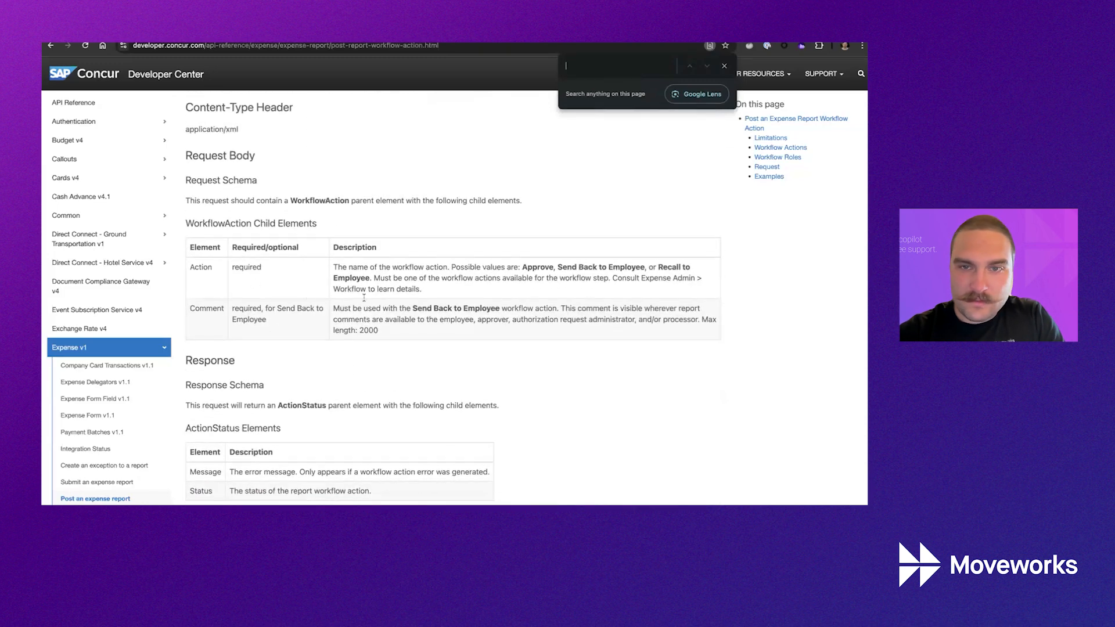
drag(658, 268, 366, 279)
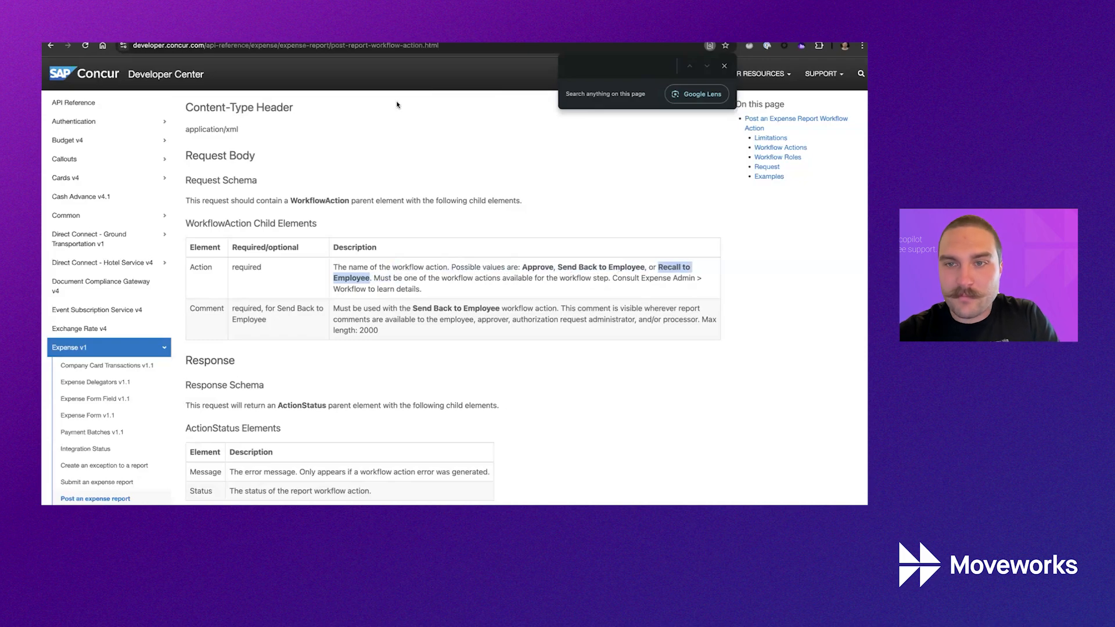
Try 'Recall to Employee' as the Action and comment in Postman, then undo the comment change.
key(alt+Tab)
double_click(289, 160)
text(Recall to Employee)
double_click(292, 169)
text(Recall to Employee)
click(334, 178)
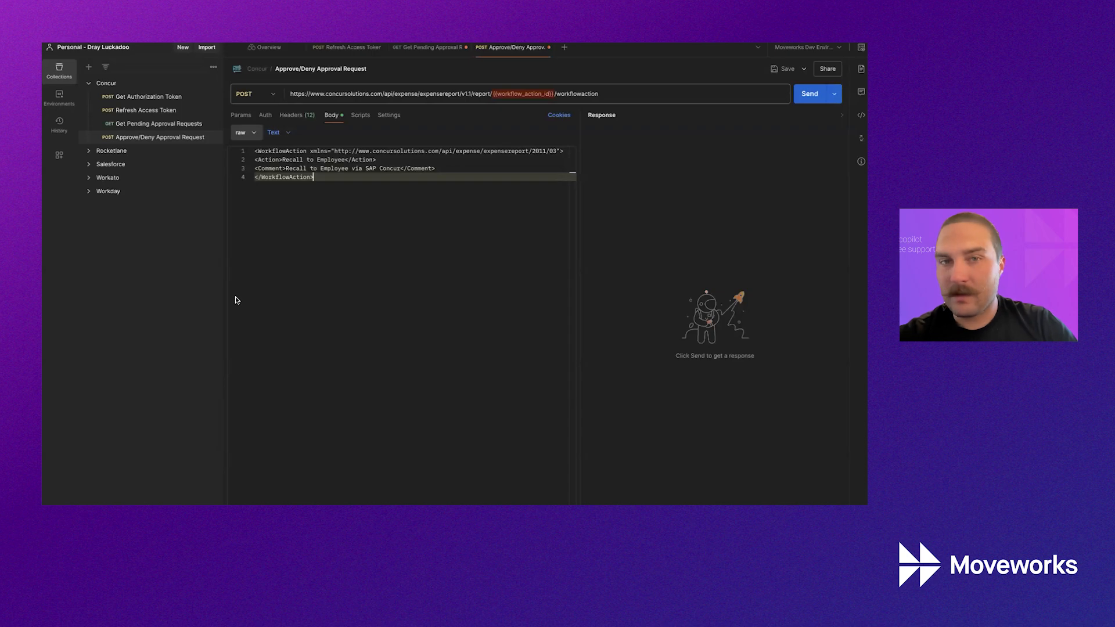
key(ctrl+z)
key(ctrl+z)
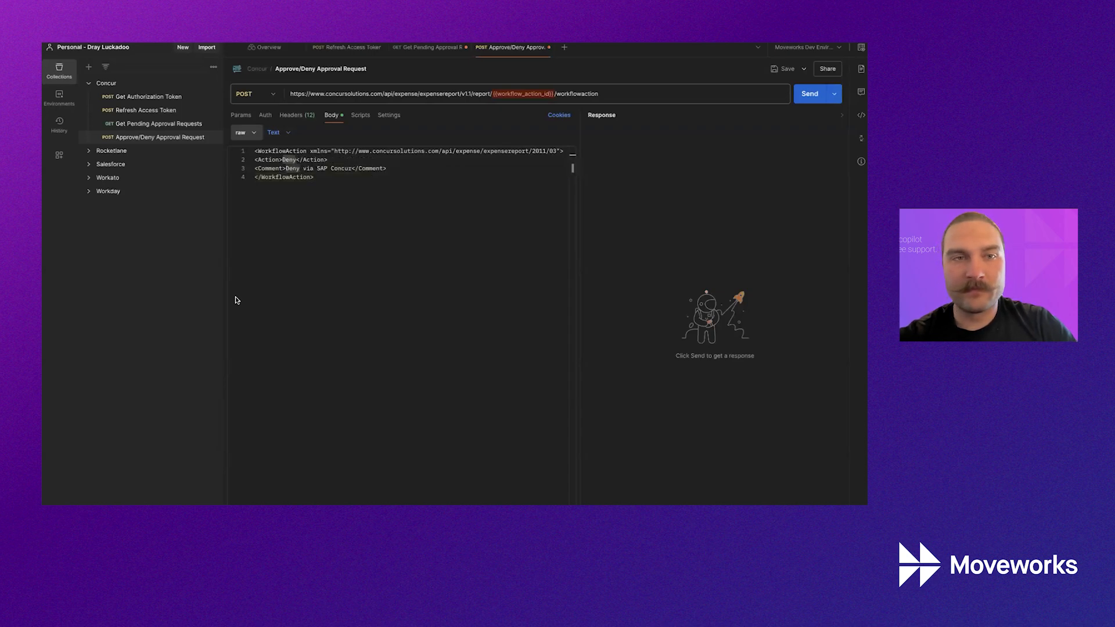
key(alt+Tab)
key(alt+Tab)
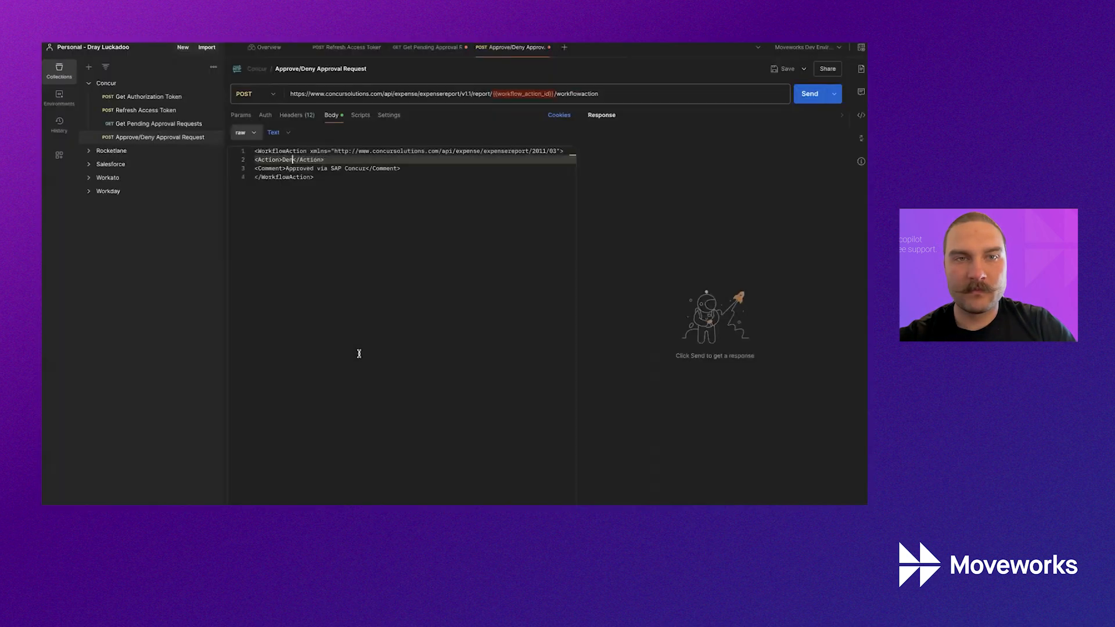
key(alt+Tab)
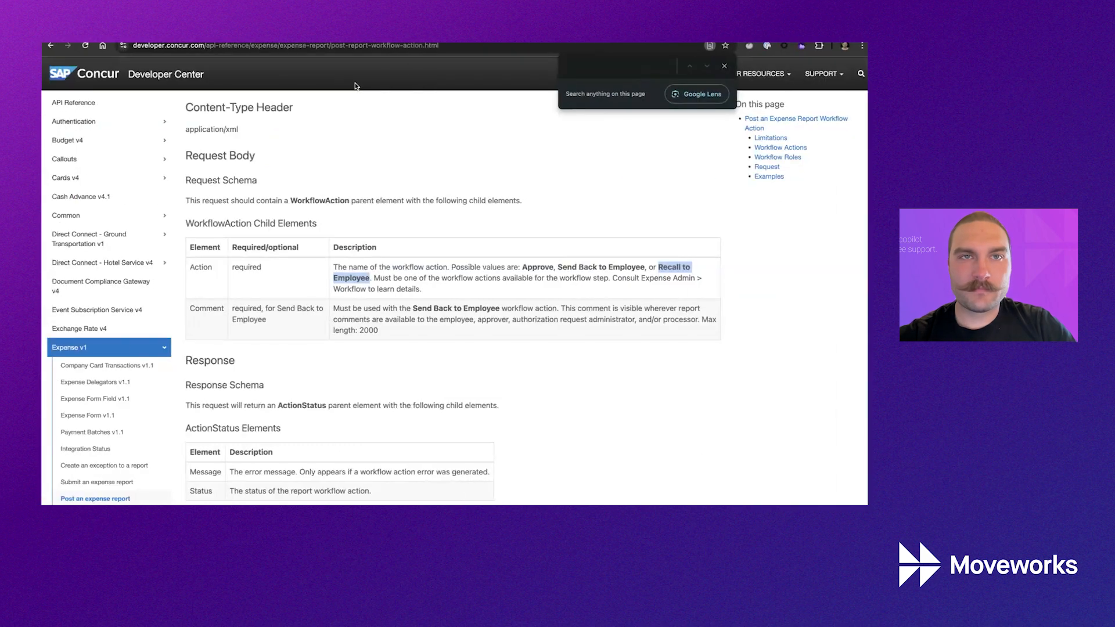
Display the slide 7 diagram of Moveworks queries calling the Concur approvals endpoints.
key(ctrl+Tab)
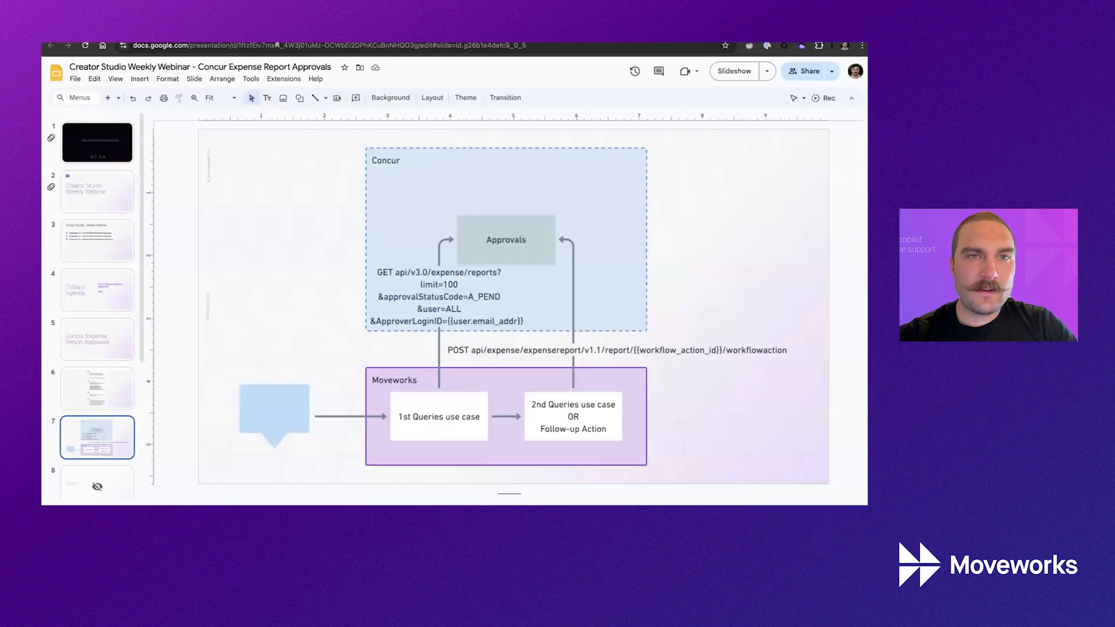
key(ctrl+Tab)
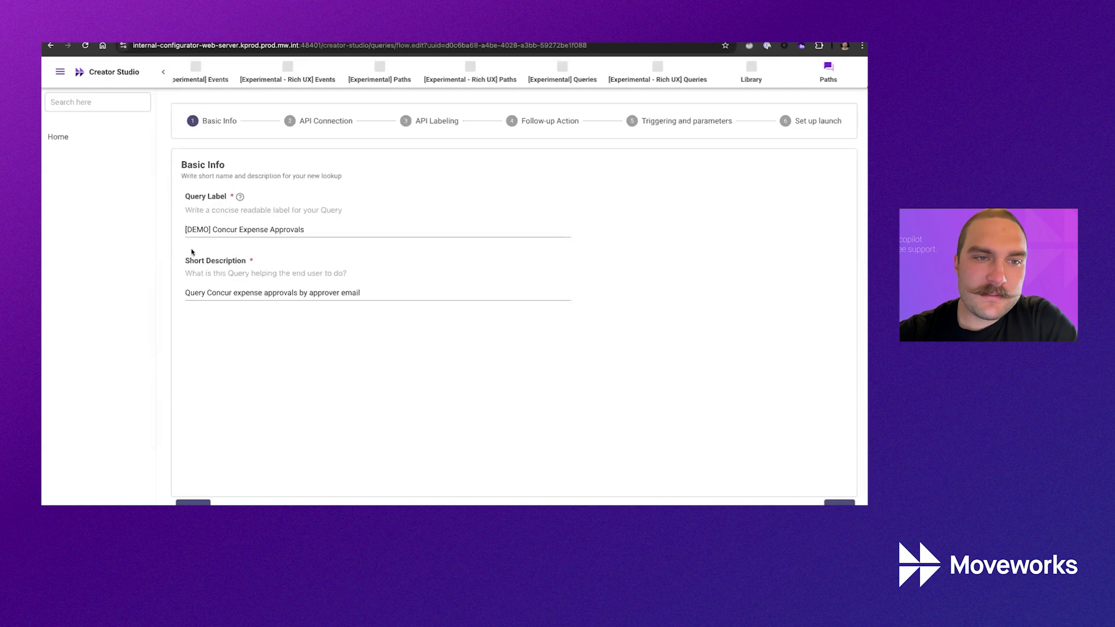
Review the '[DEMO] Concur Expense Approvals' label and continue to the API Connection step.
drag(185, 229, 211, 230)
click(222, 230)
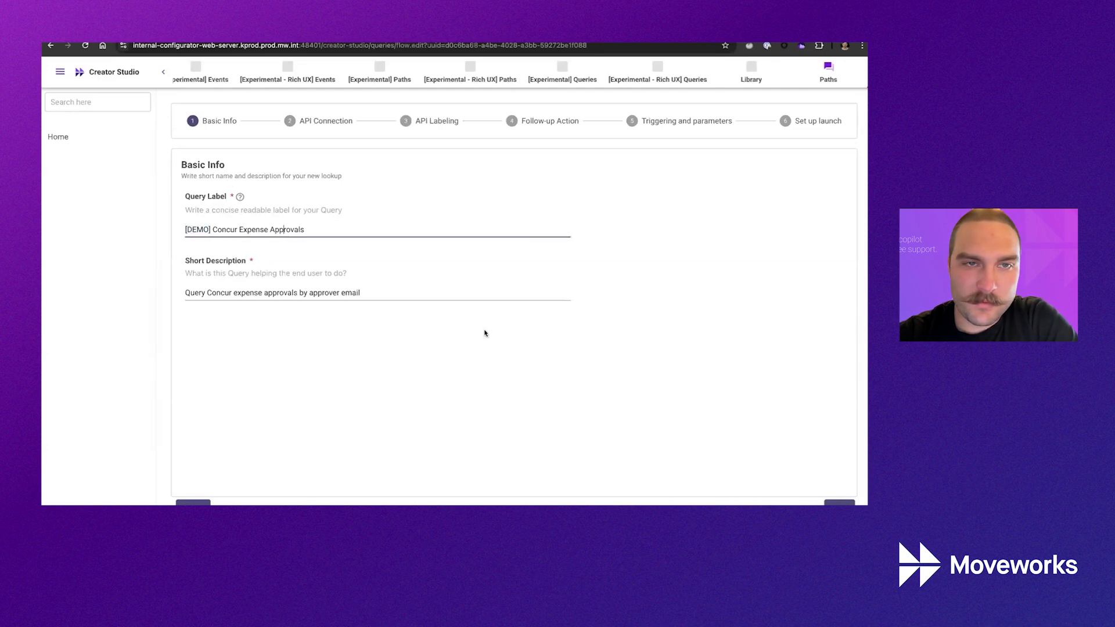
click(839, 503)
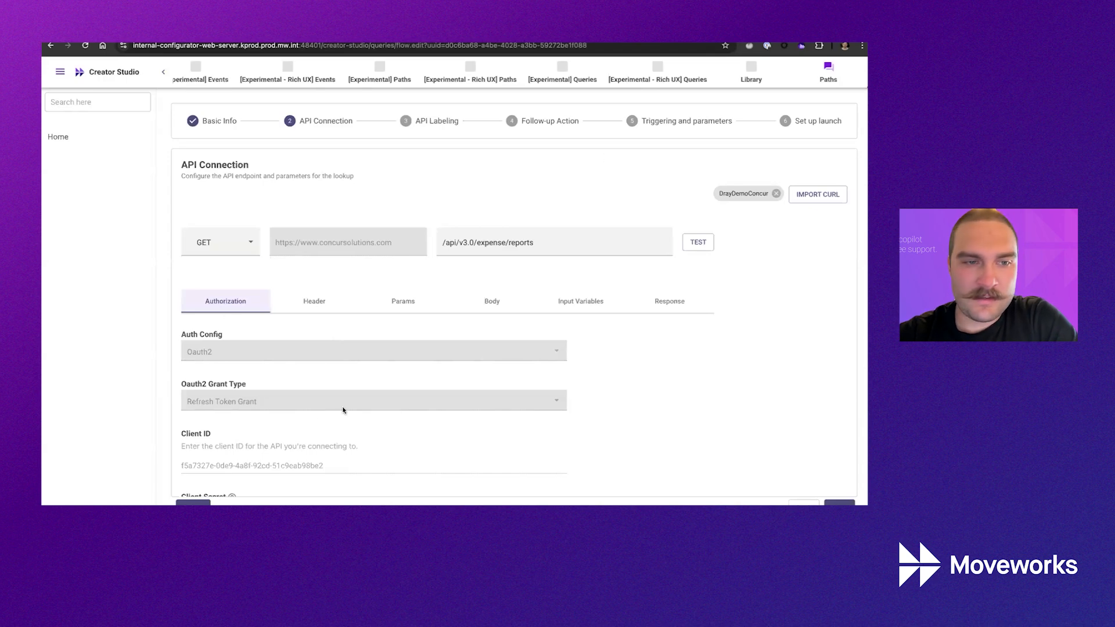
Review the Accept: application/json header and the request's query parameters.
click(329, 302)
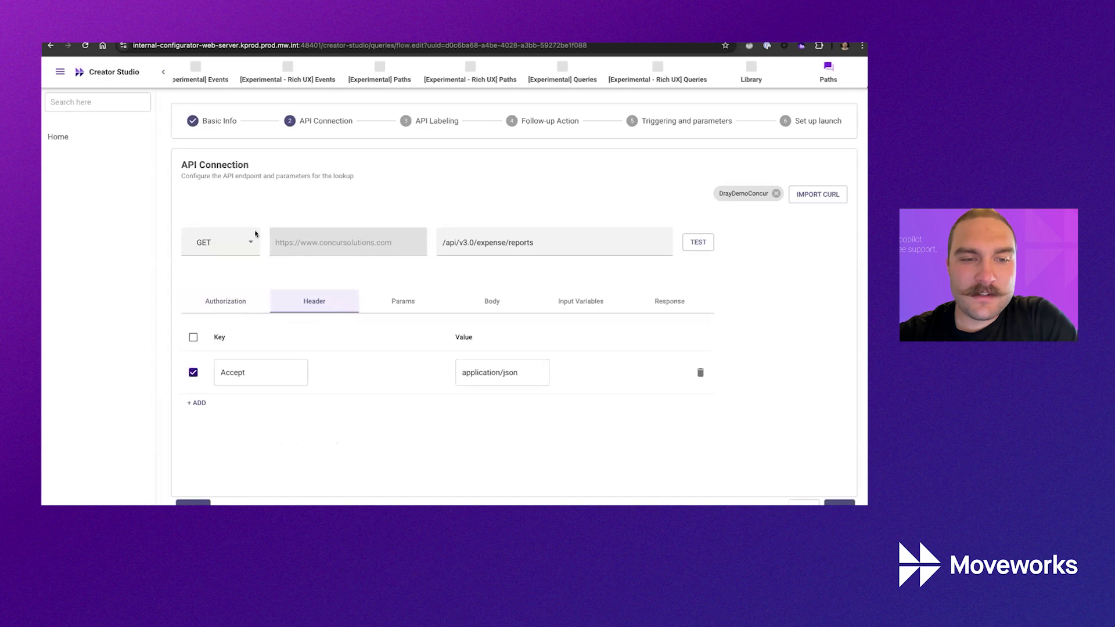
double_click(233, 372)
double_click(480, 372)
click(397, 300)
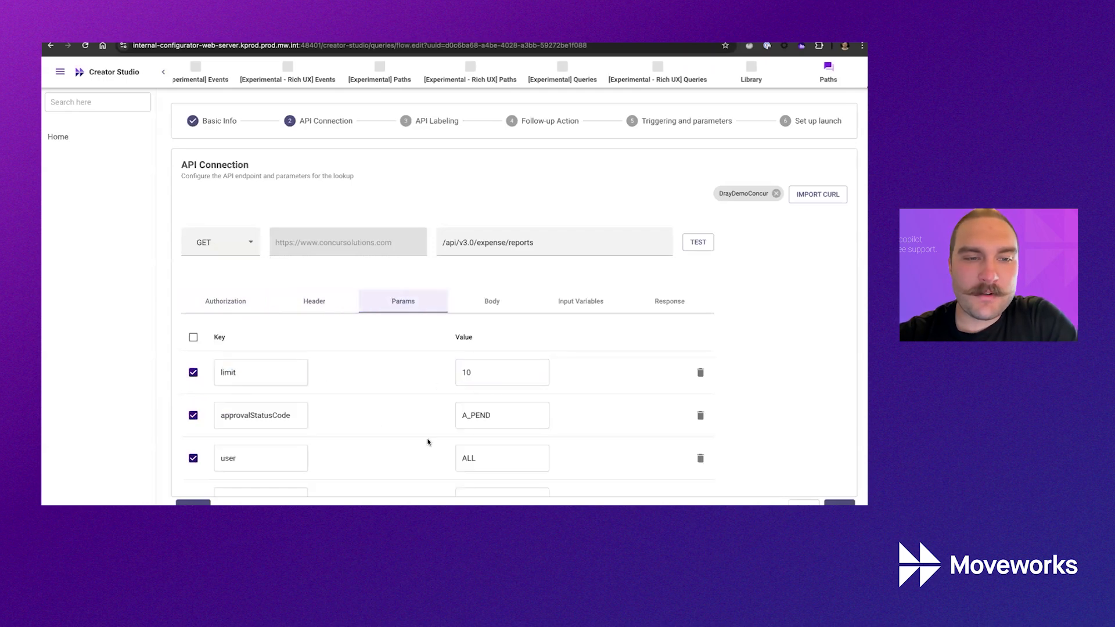
scroll(430, 443, down, 2)
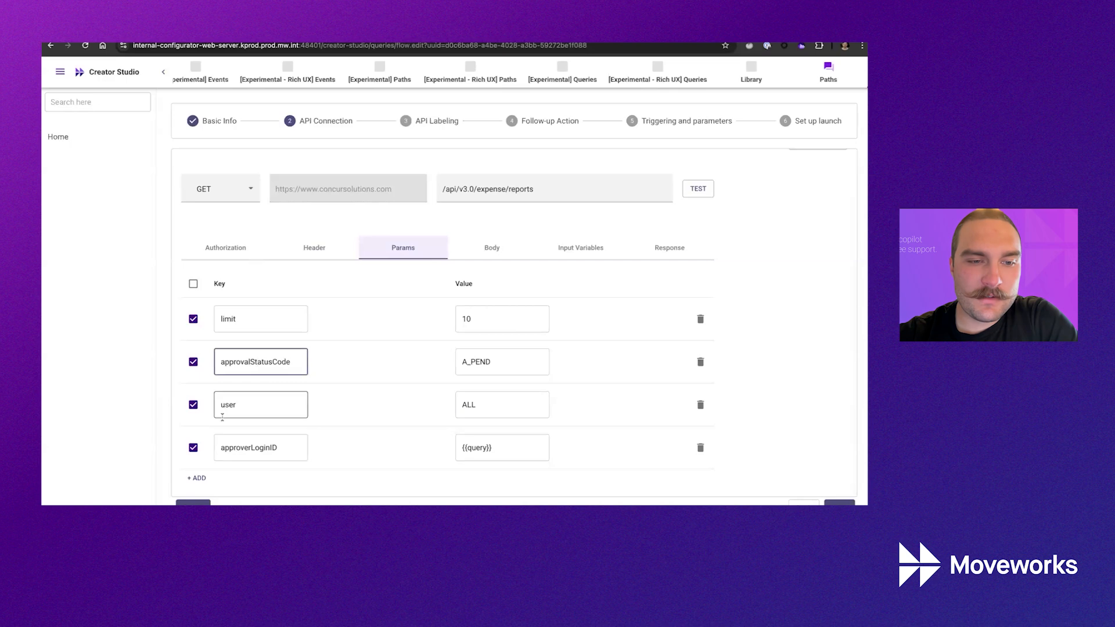
Change the limit parameter value from 10 to 5.
double_click(249, 448)
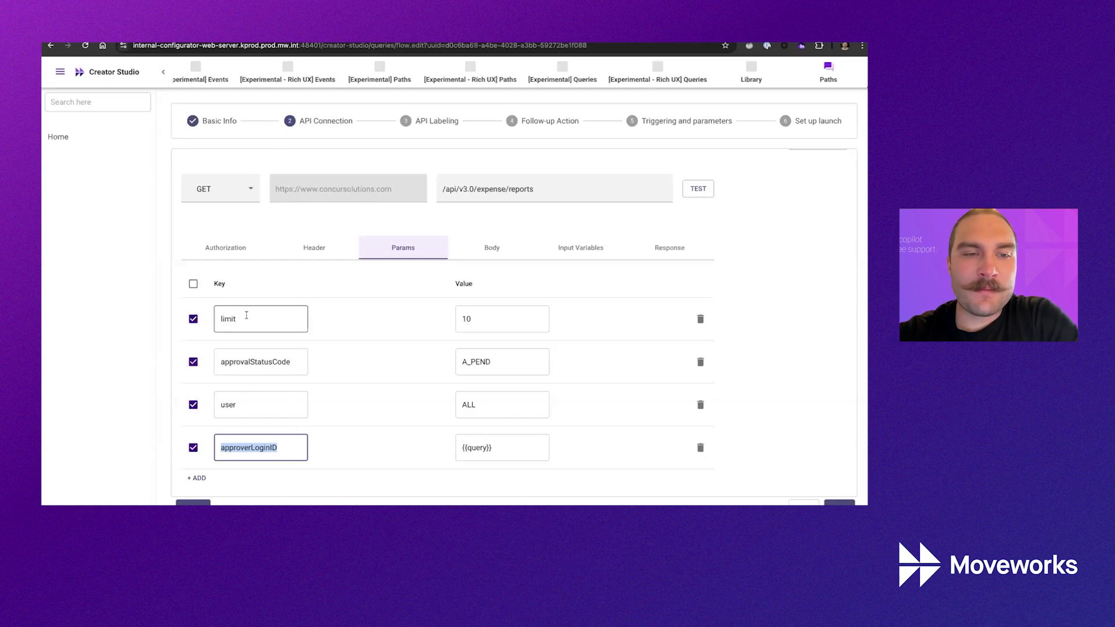
double_click(247, 315)
click(462, 319)
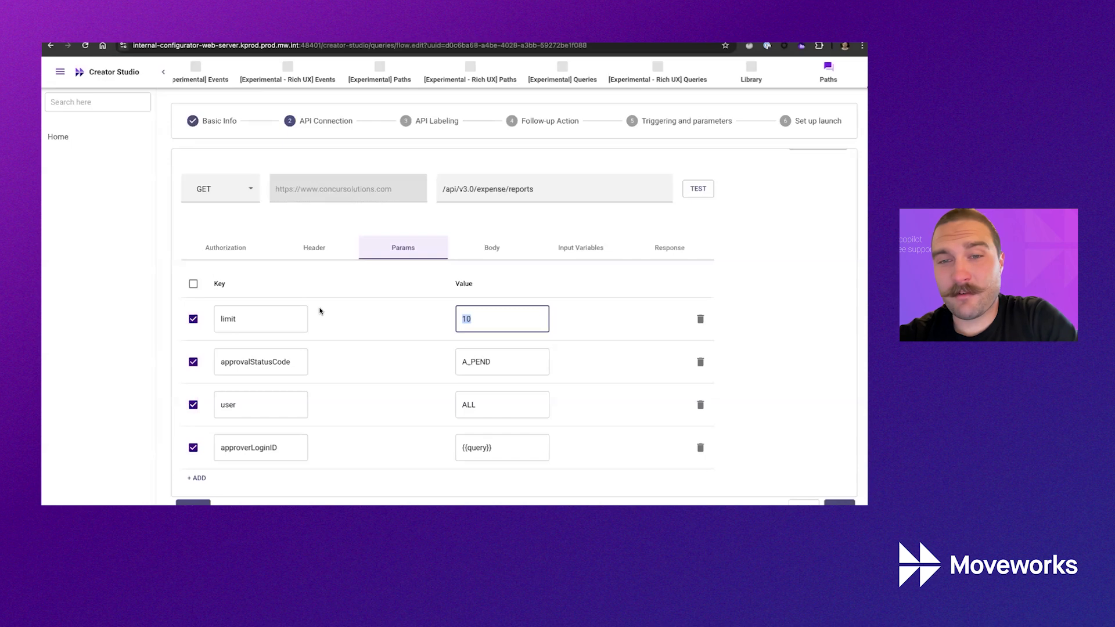
text(5)
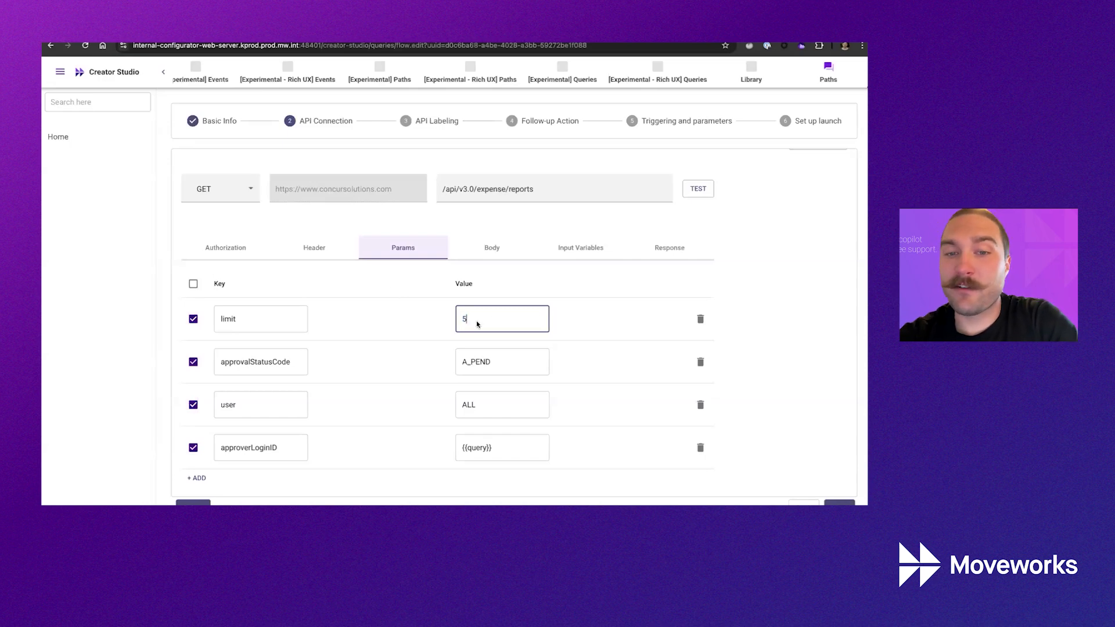
key(BackSpace)
text(10)
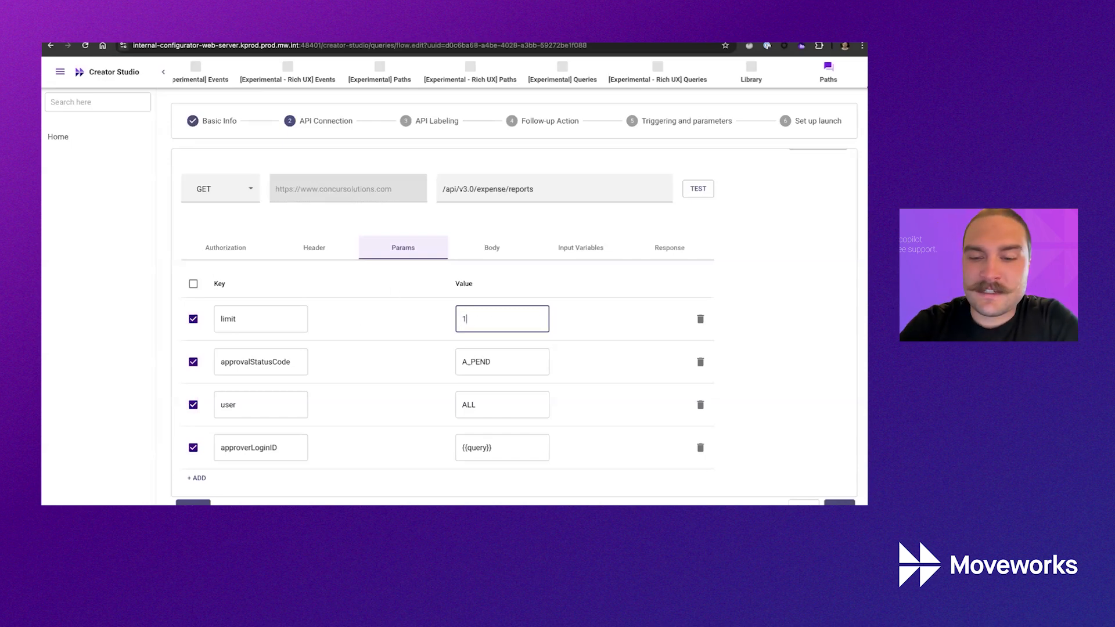
key(BackSpace)
key(BackSpace)
text(5)
Try user.email_addr for approverLoginID, then revert it to {{query}}.
double_click(265, 363)
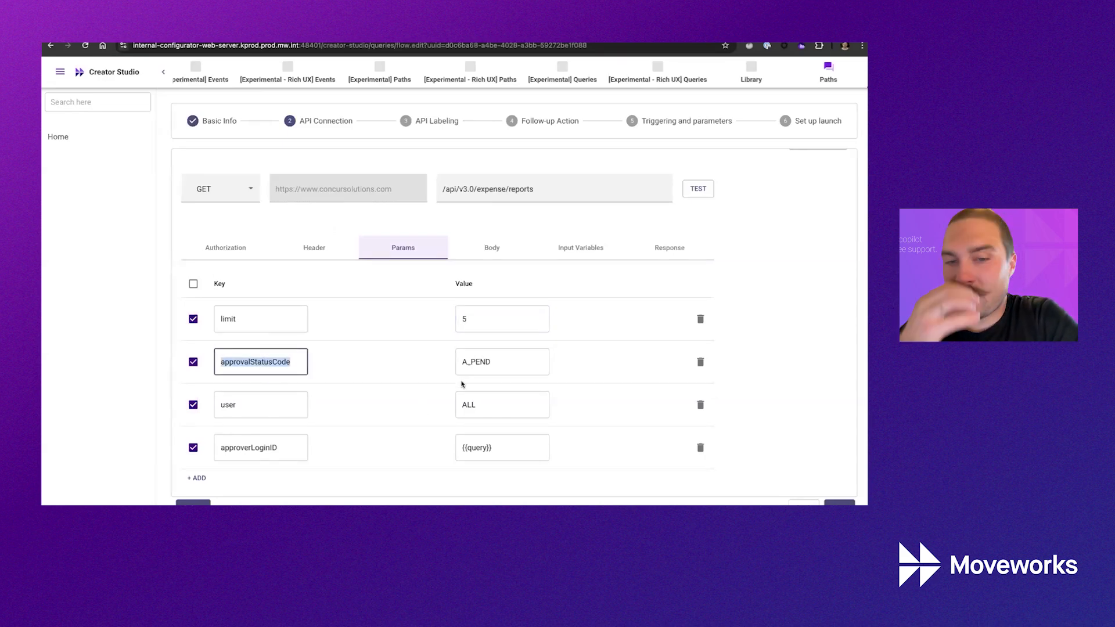
click(230, 406)
double_click(239, 454)
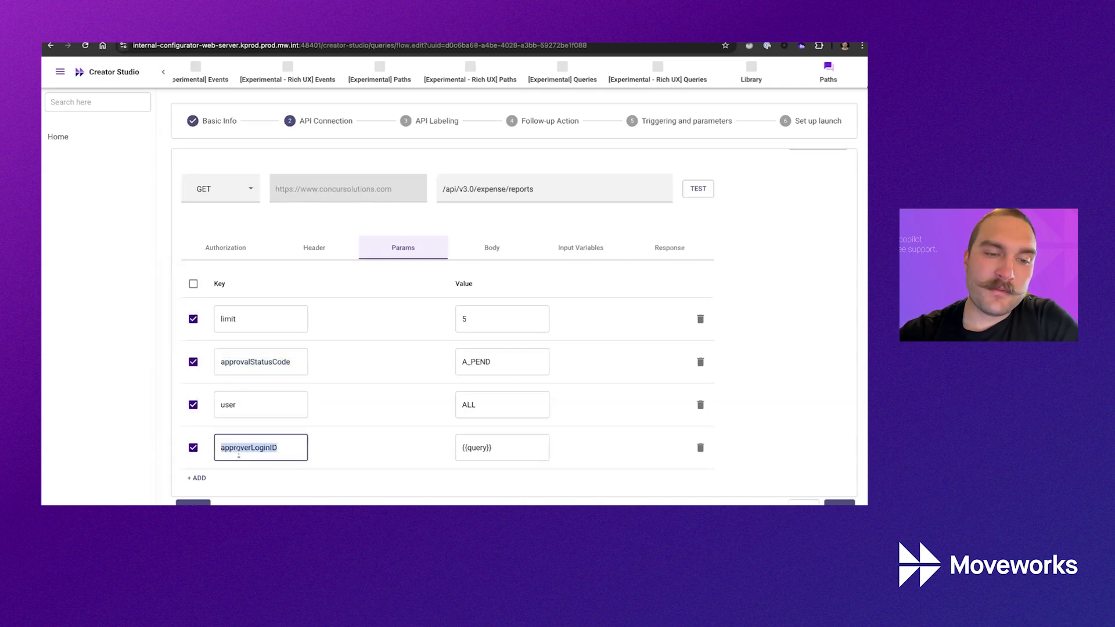
double_click(476, 450)
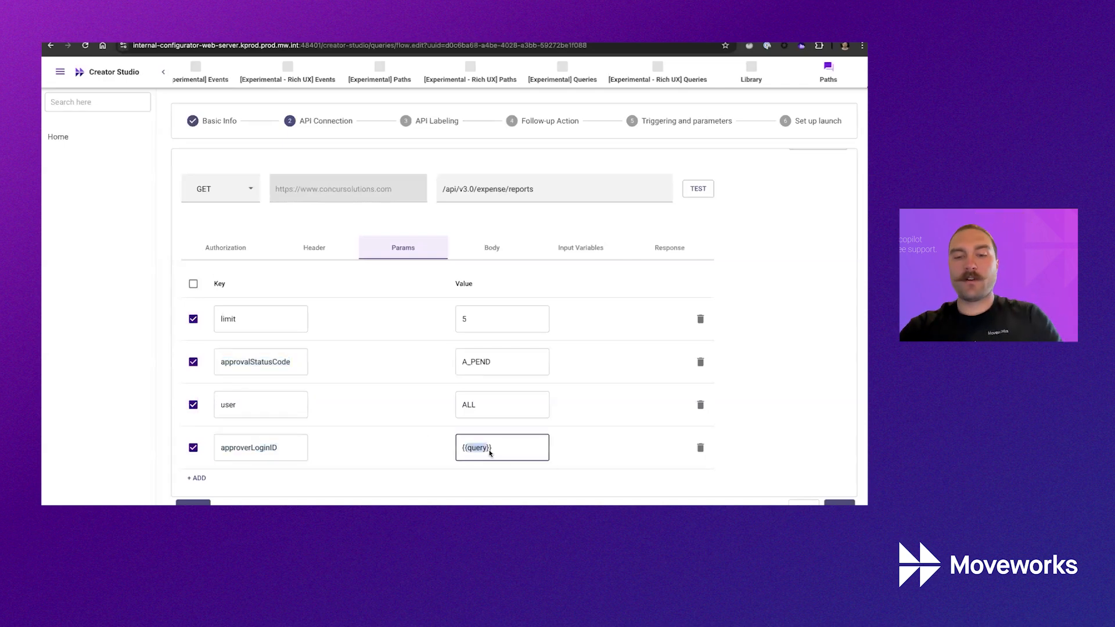
text(user.em)
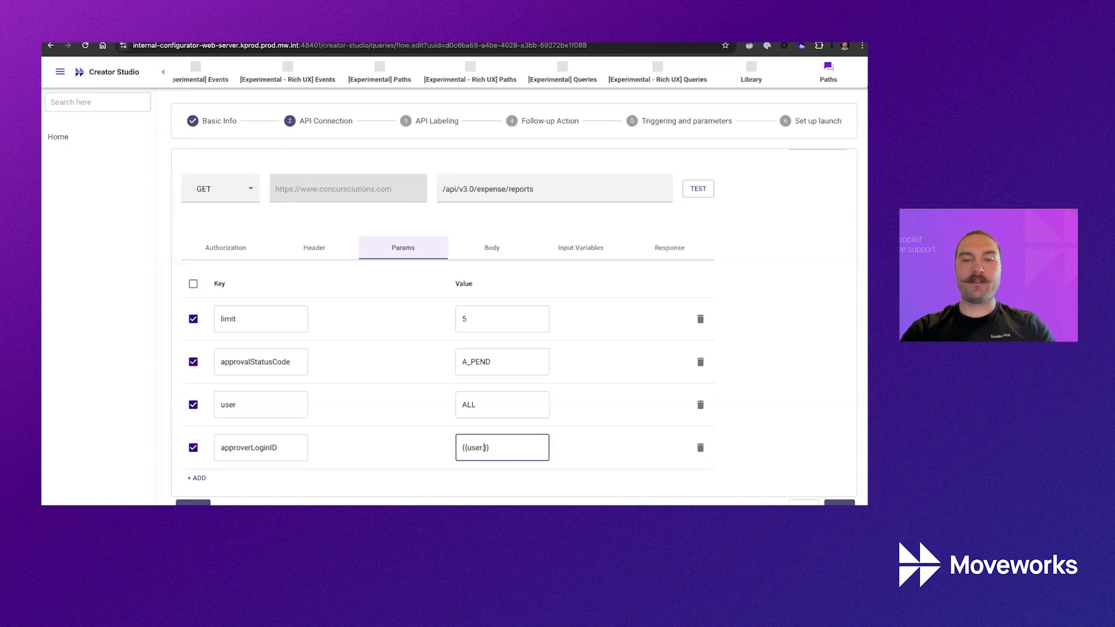
text(ail_addr)
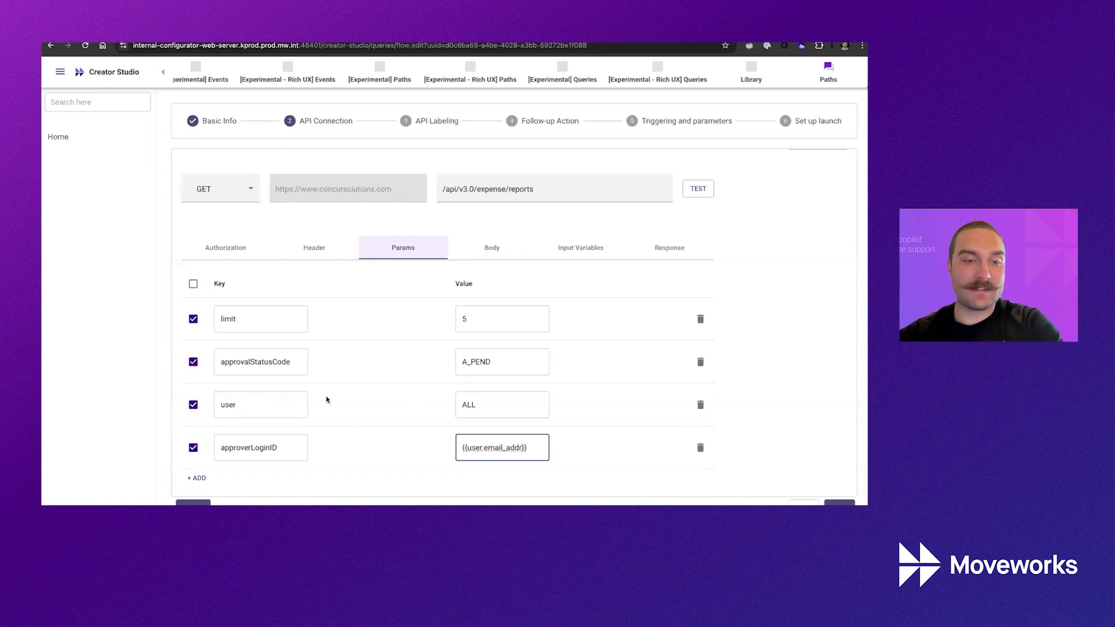
key(ctrl+z)
key(ctrl+z)
click(499, 453)
double_click(476, 448)
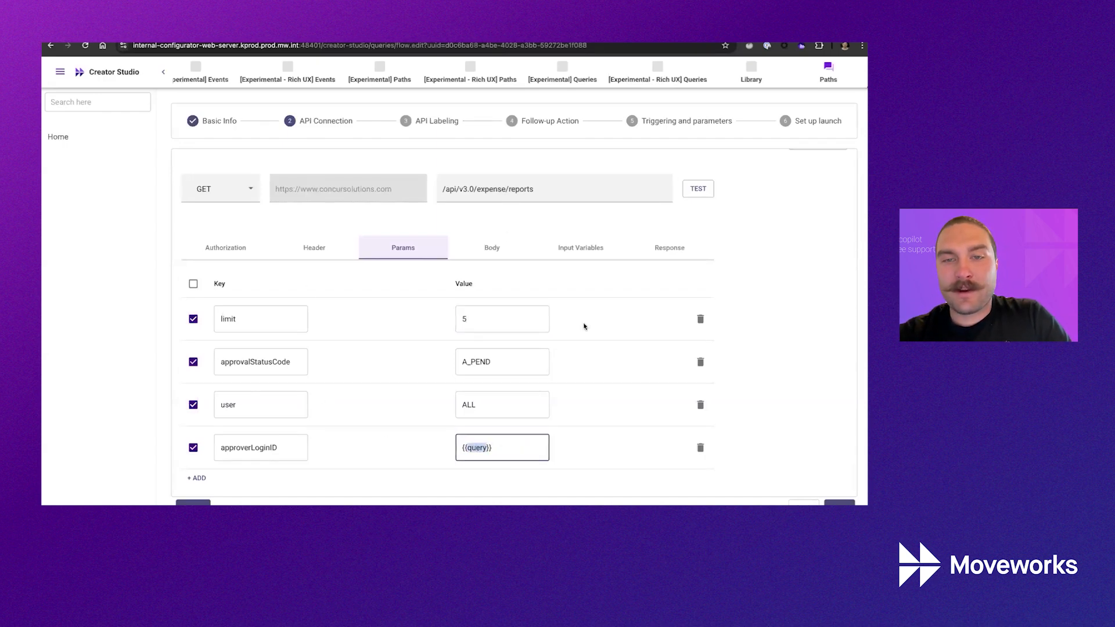
scroll(619, 420, down, 1)
scroll(546, 371, up, 1)
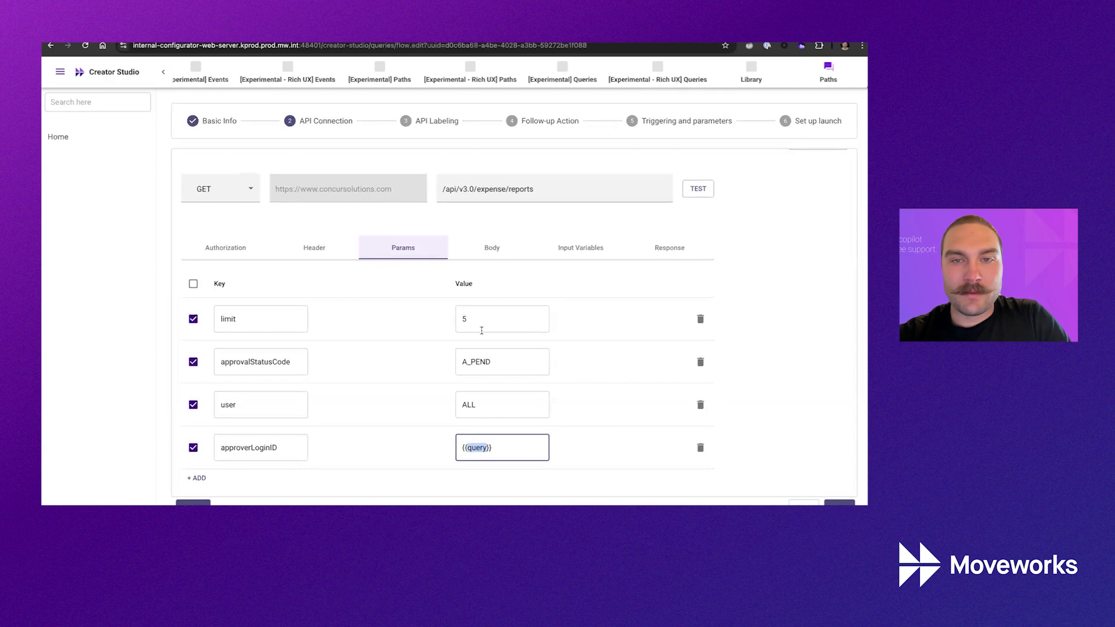
click(493, 248)
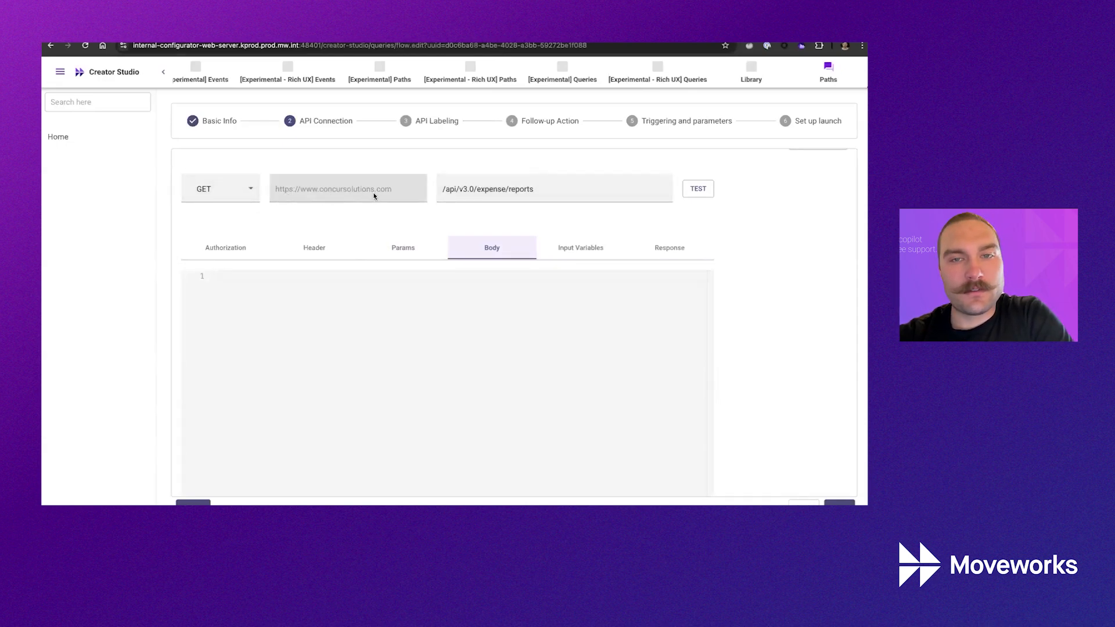
Select the API path and switch the request method to POST.
click(551, 190)
triple_click(439, 187)
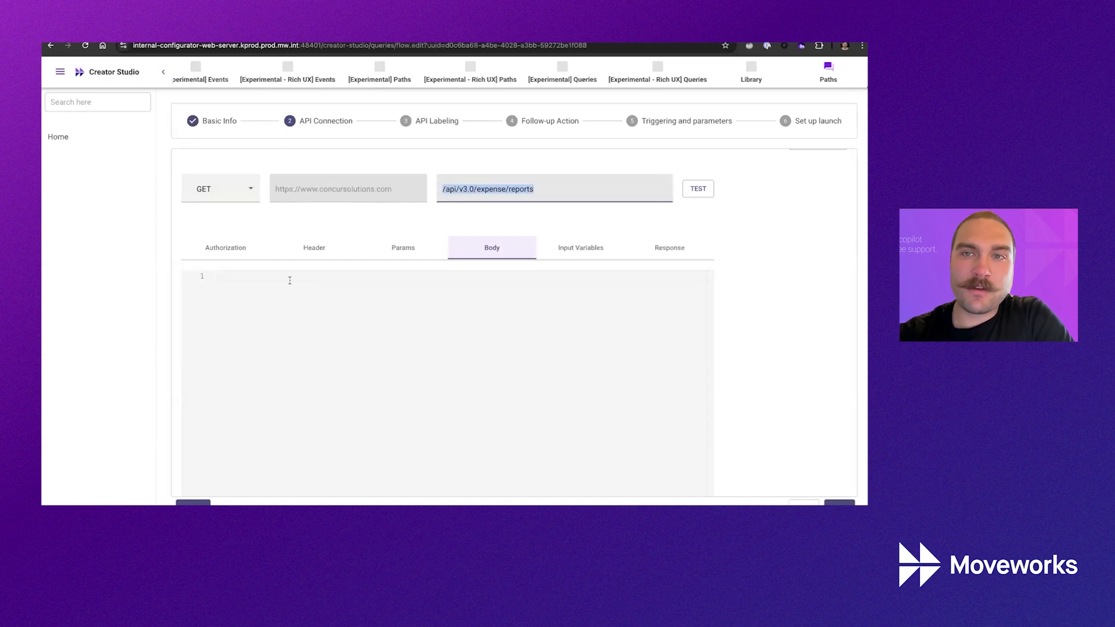
click(249, 189)
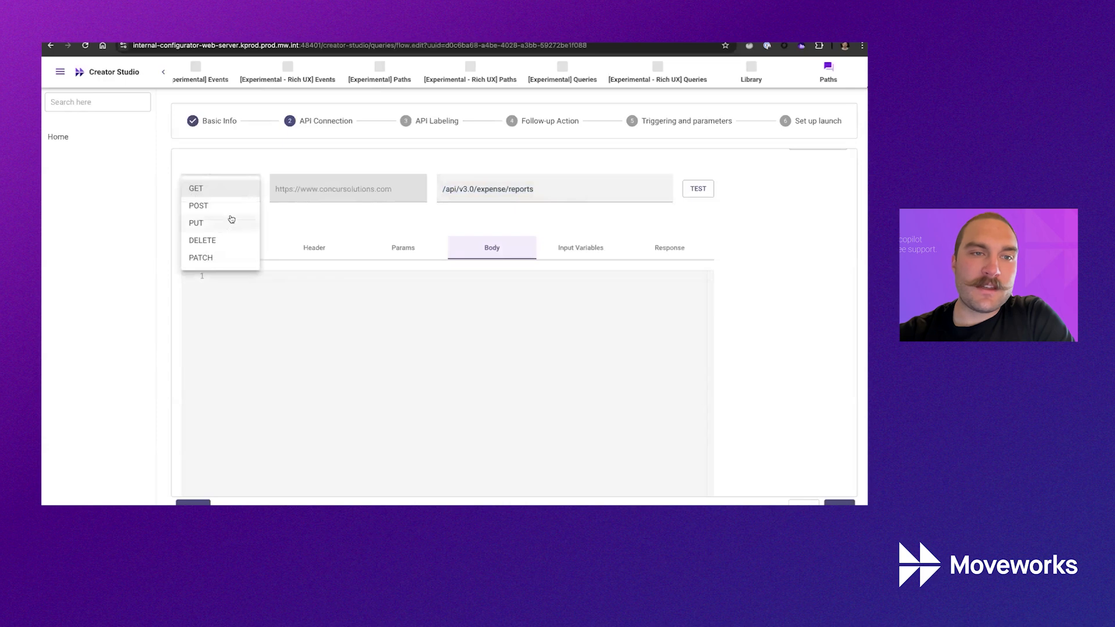
click(228, 208)
click(518, 177)
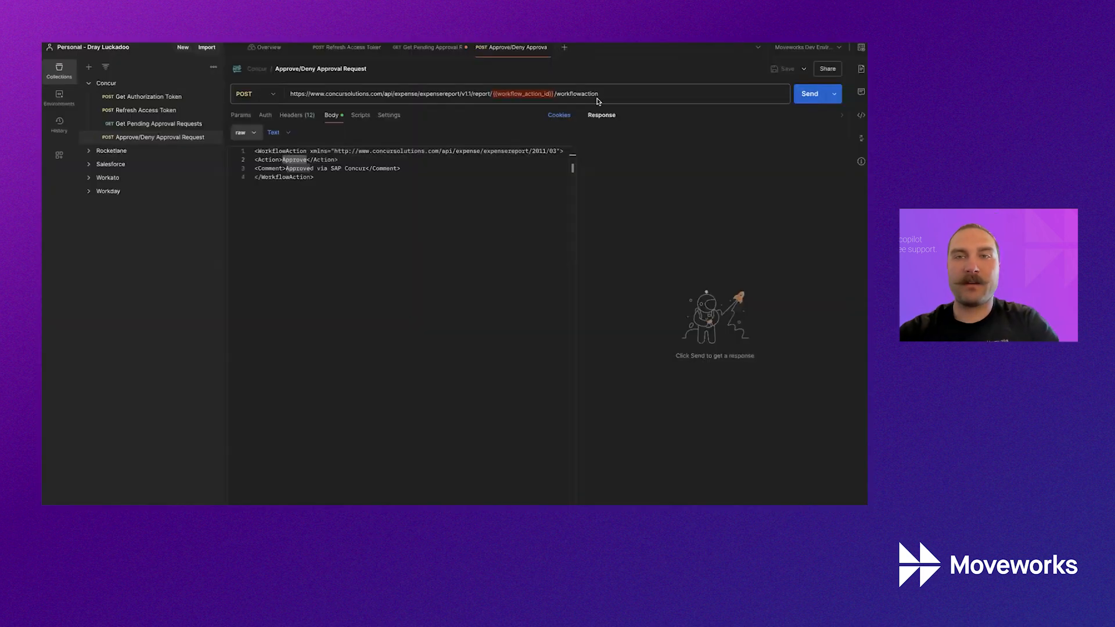
Paste the Postman workflow action path, try {{query}} for its placeholder, then undo to /api/v3.0/expense/reports.
triple_click(598, 96)
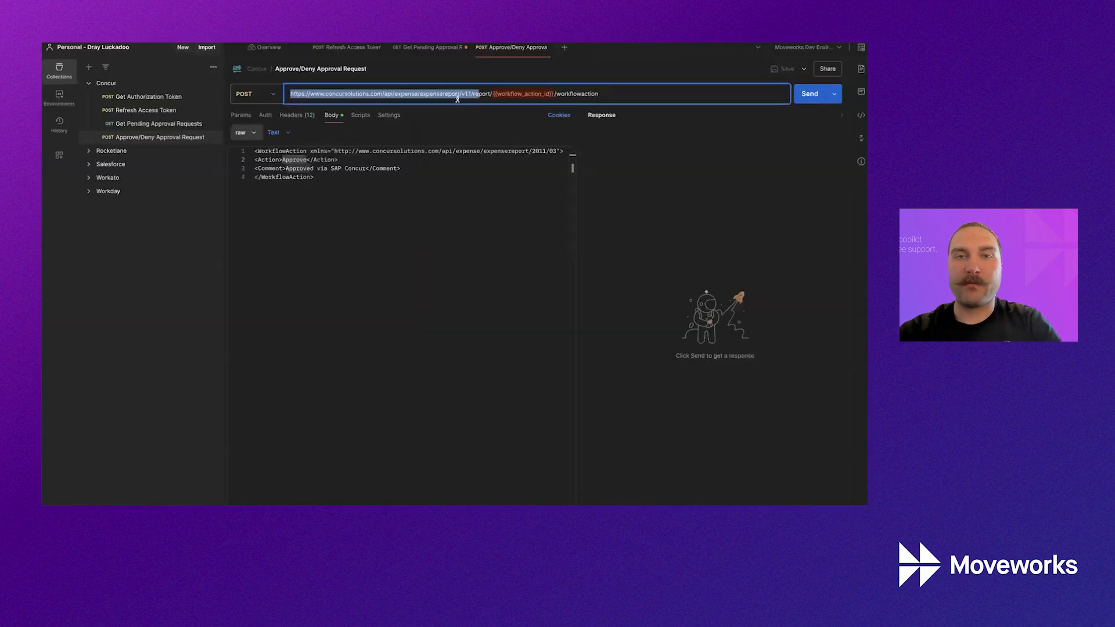
drag(384, 94, 621, 94)
key(super+c)
key(ctrl+Left)
triple_click(585, 187)
key(super+v)
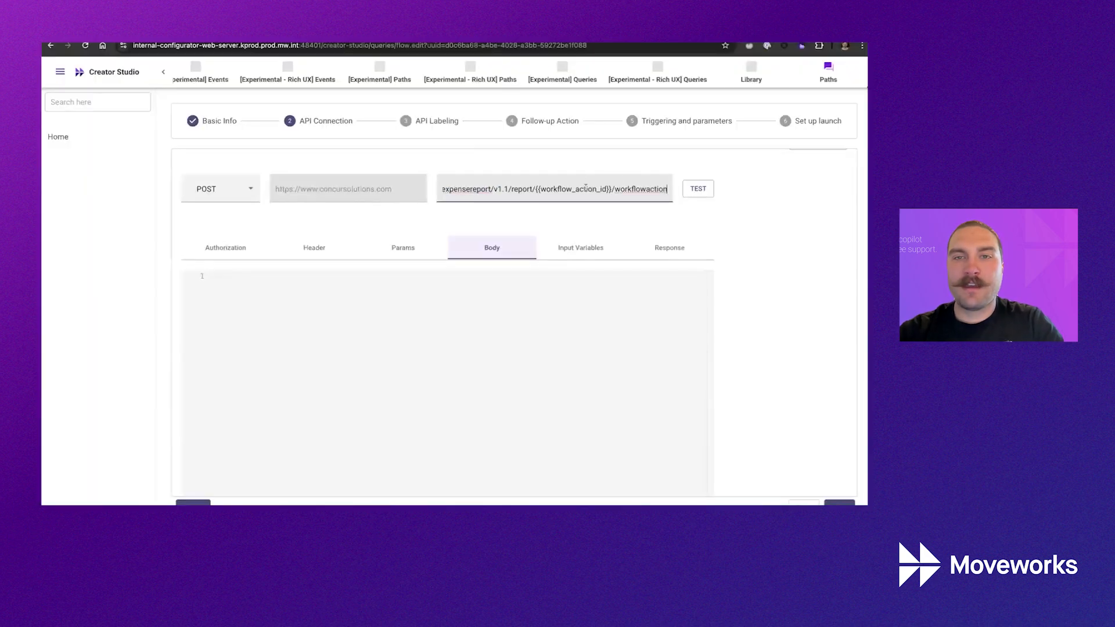
drag(534, 192, 610, 190)
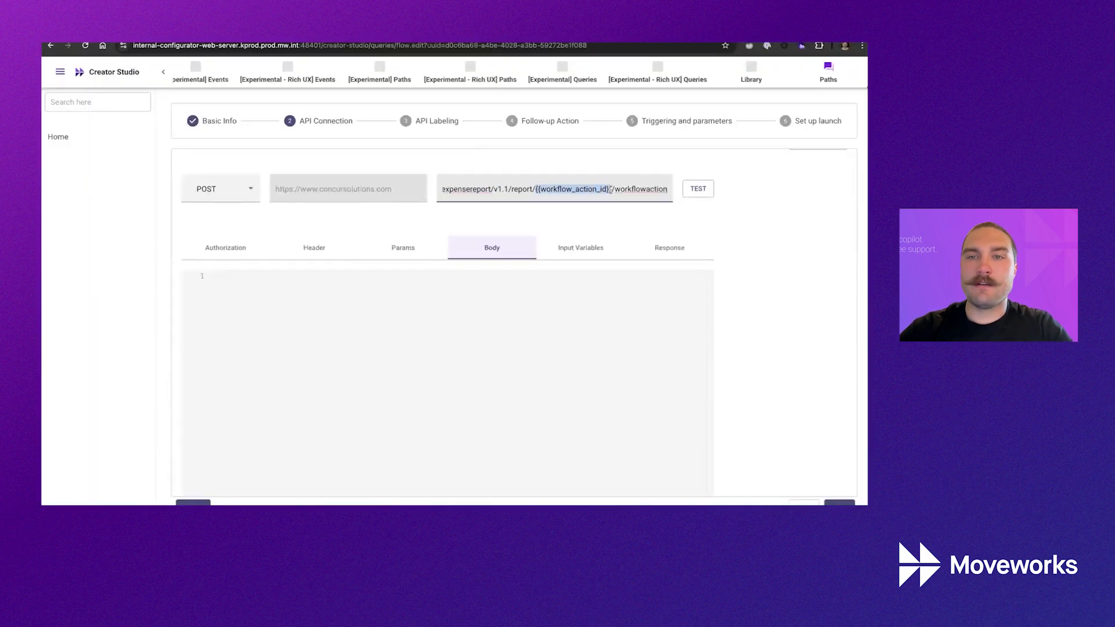
text({{query}})
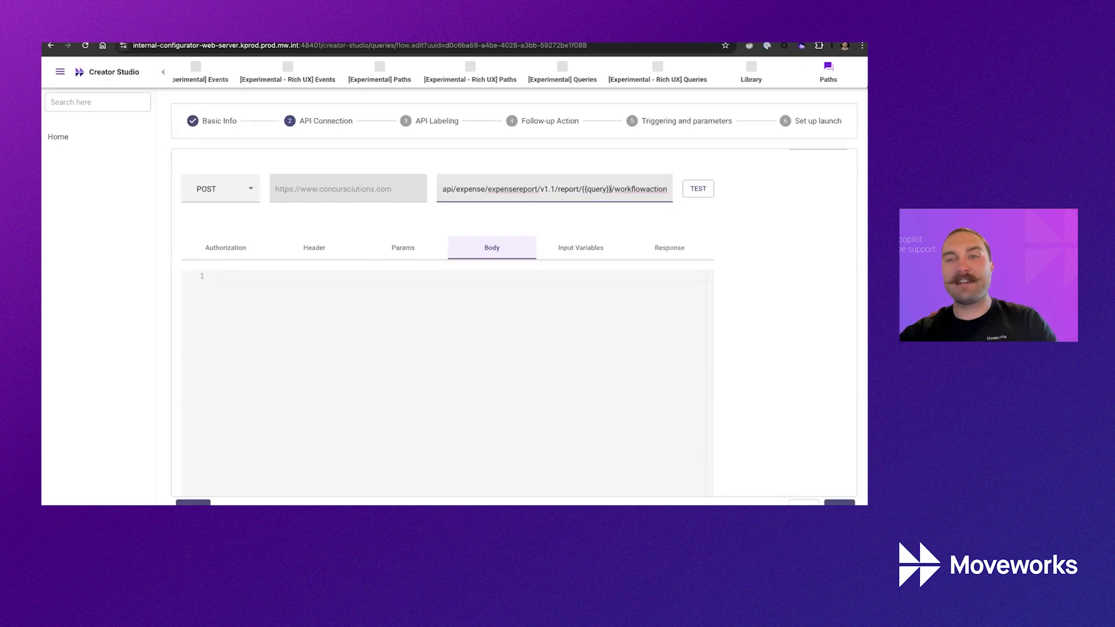
key(ctrl+z)
key(ctrl+z)
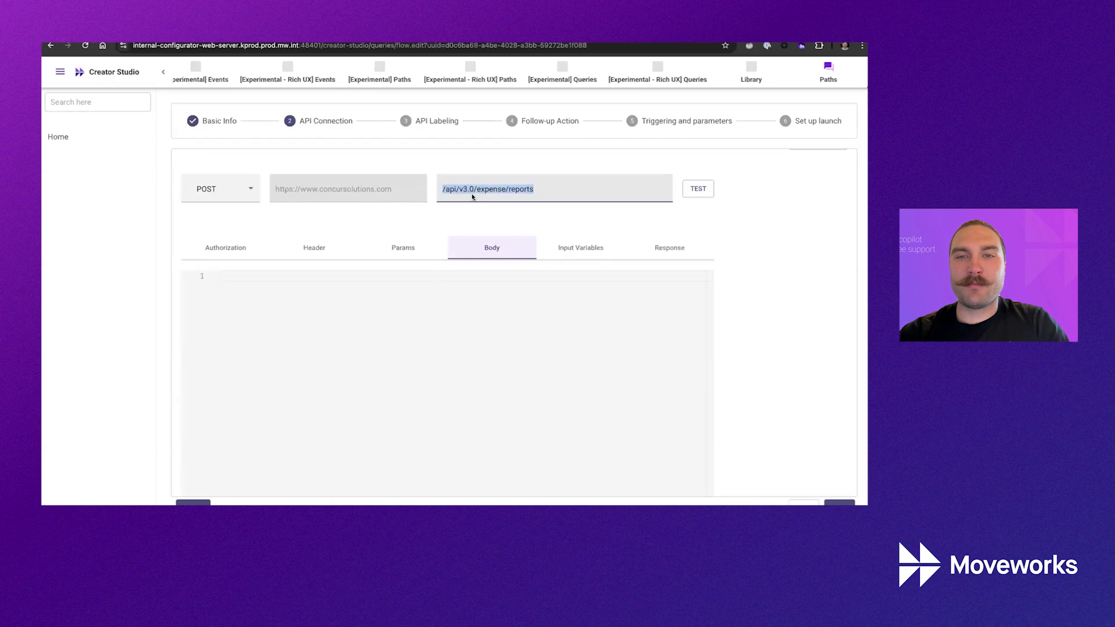
Set the request method back to GET and return to Basic Info.
click(253, 197)
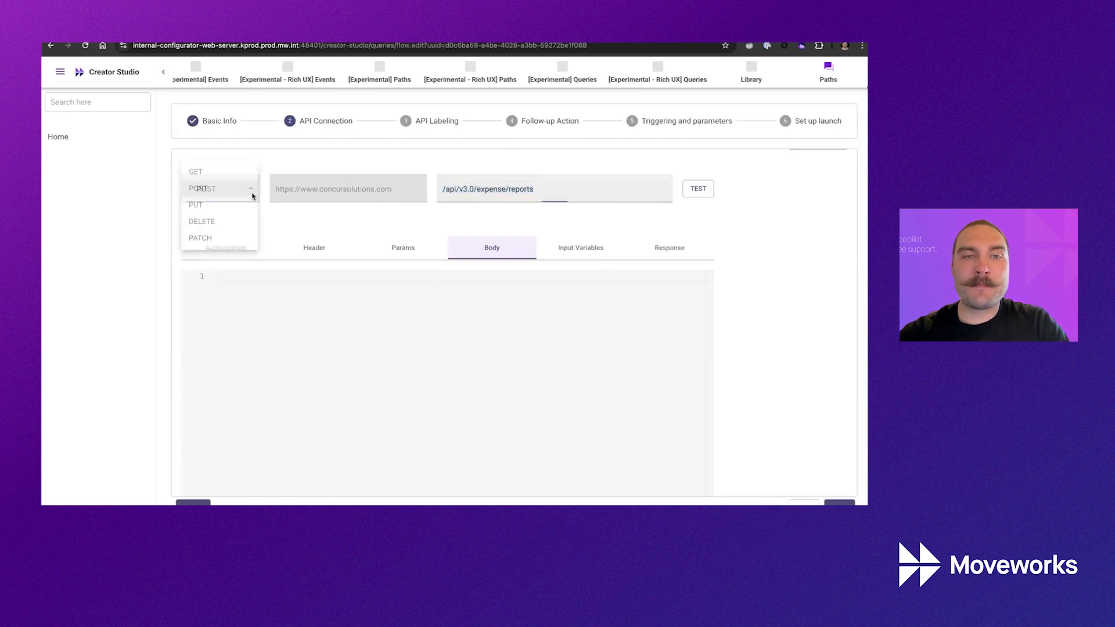
click(228, 175)
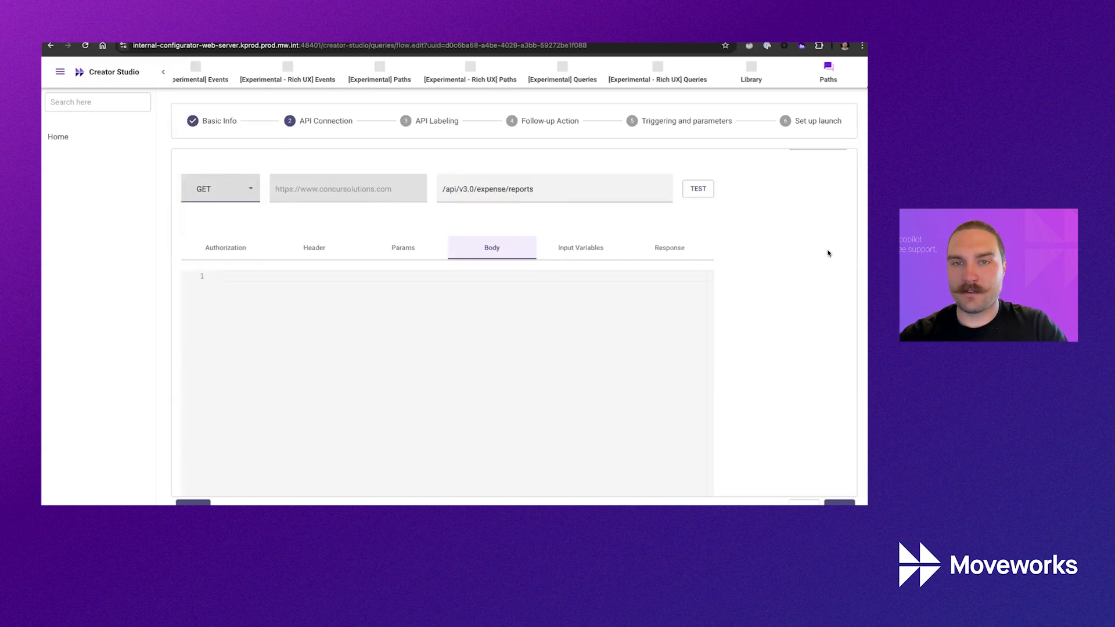
click(544, 200)
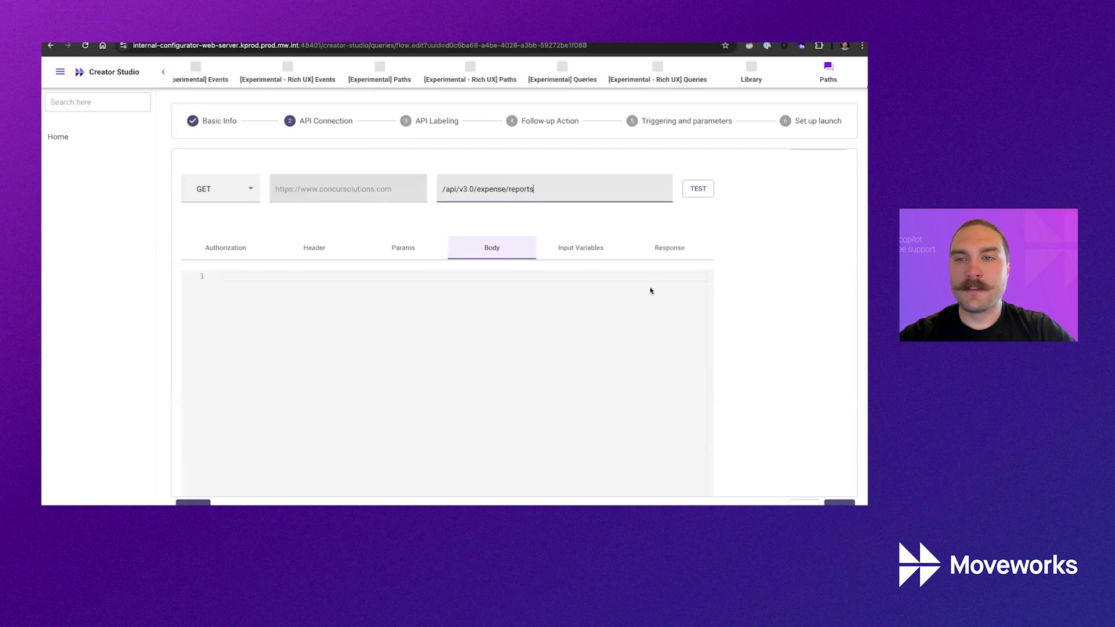
click(193, 502)
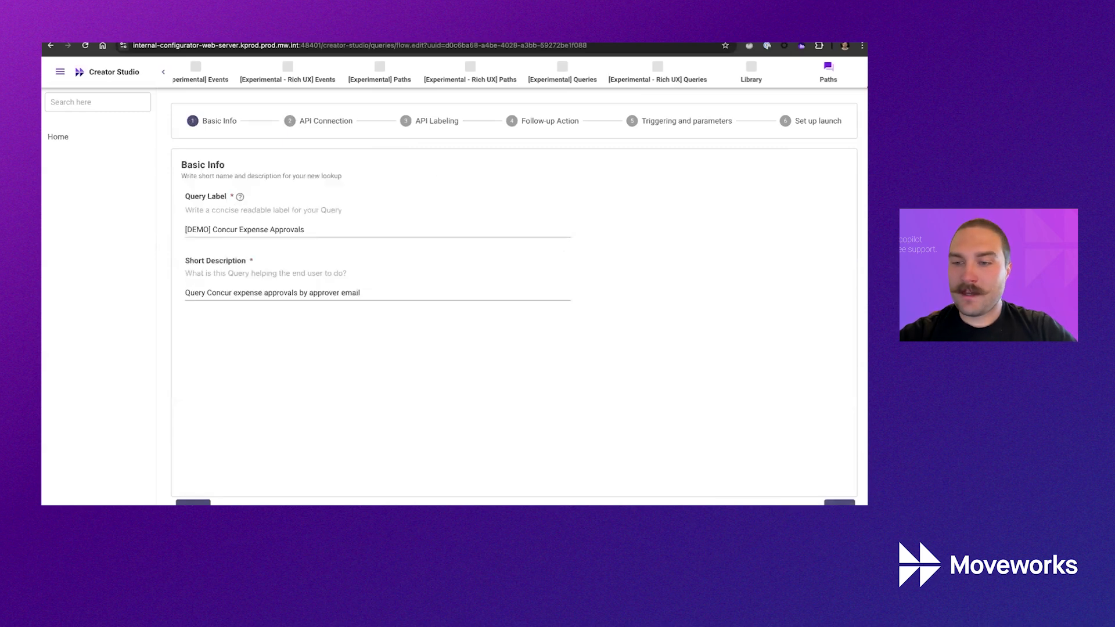
Run a test of the expense reports request and scroll through its 200 JSON response.
click(839, 502)
click(685, 308)
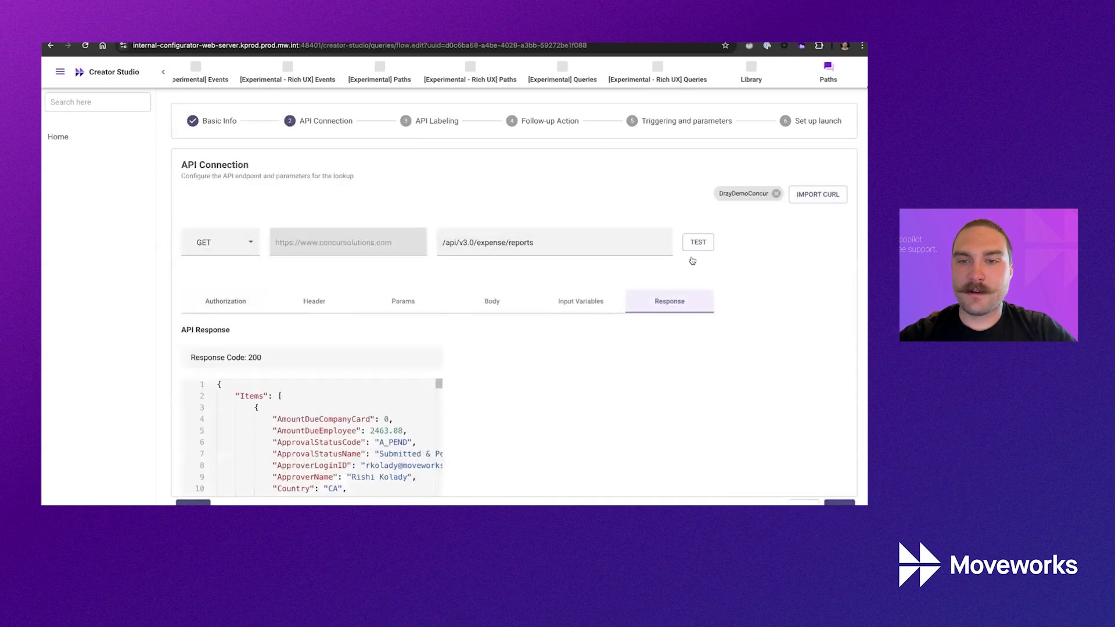
scroll(702, 250, down, 3)
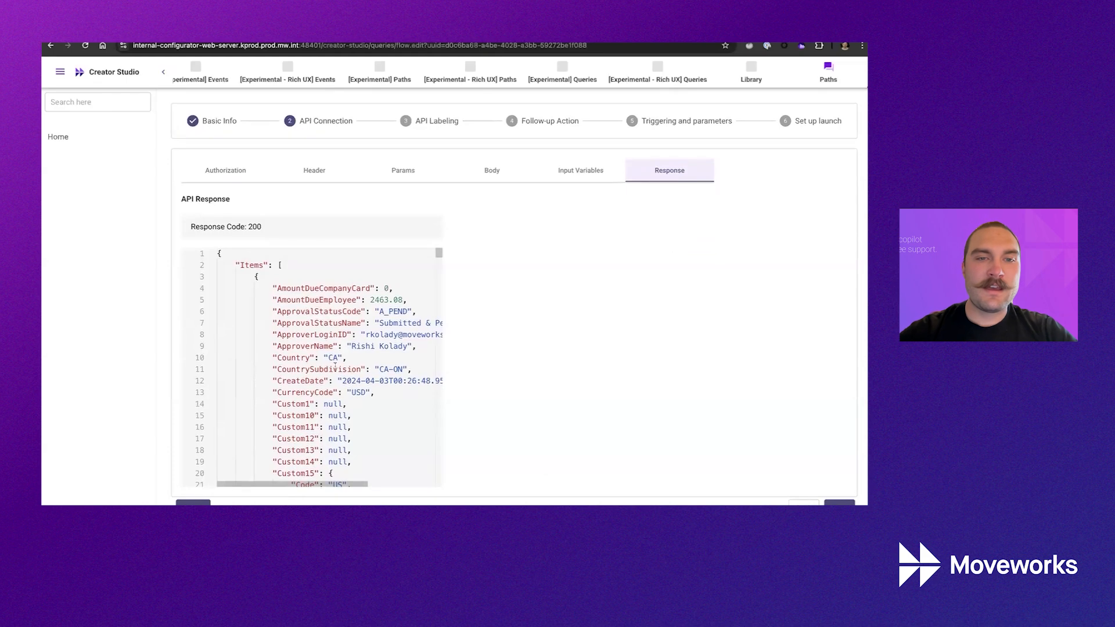
scroll(326, 388, down, 4)
scroll(326, 387, up, 2)
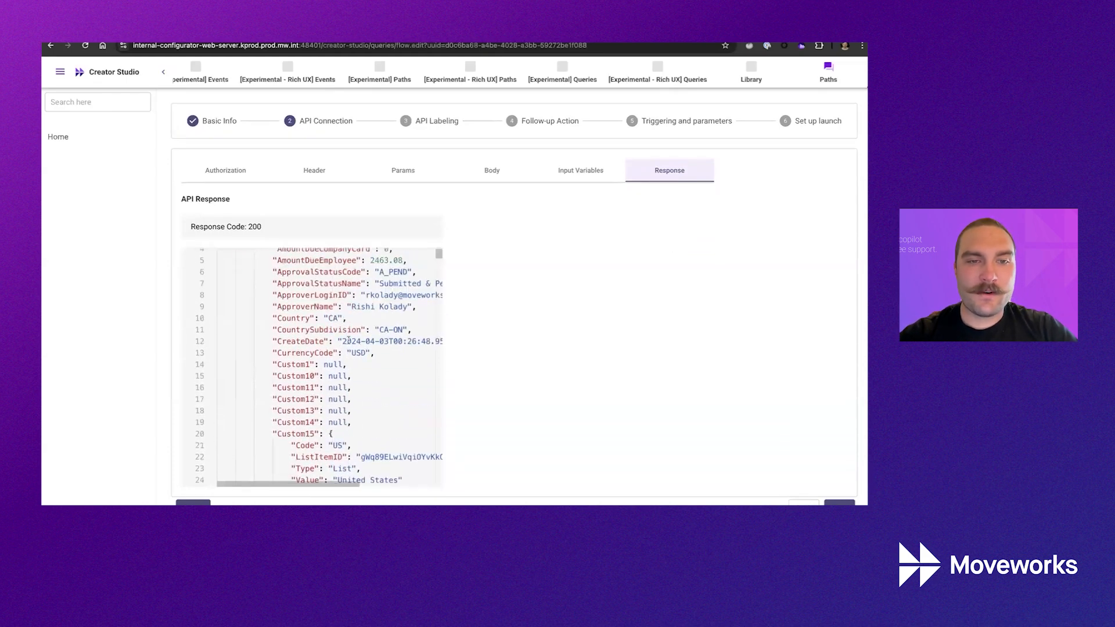
scroll(348, 341, down, 9)
scroll(348, 341, down, 9)
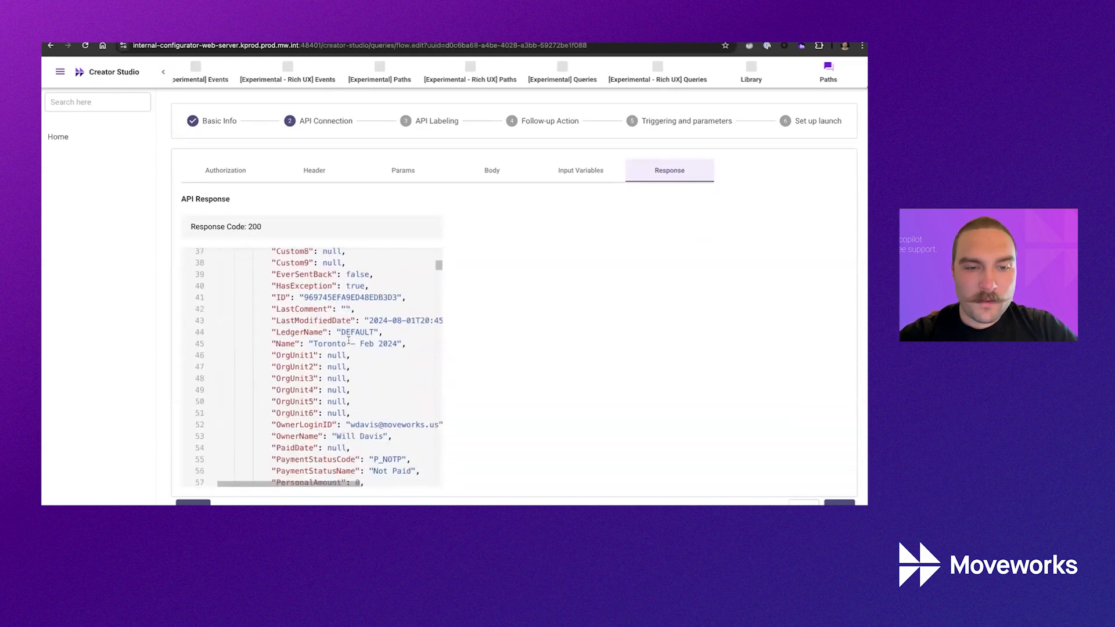
scroll(283, 444, down, 1)
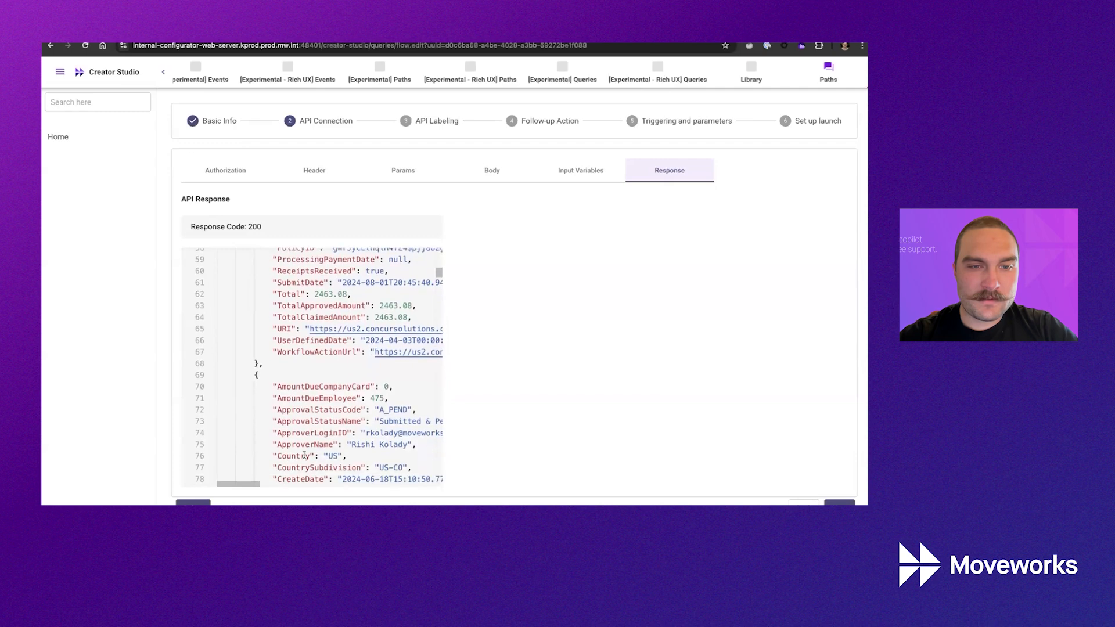
Inspect the WorkflowActionUrl entry in the response and continue to API Labeling.
click(308, 349)
scroll(308, 345, right, 2)
scroll(307, 344, right, 3)
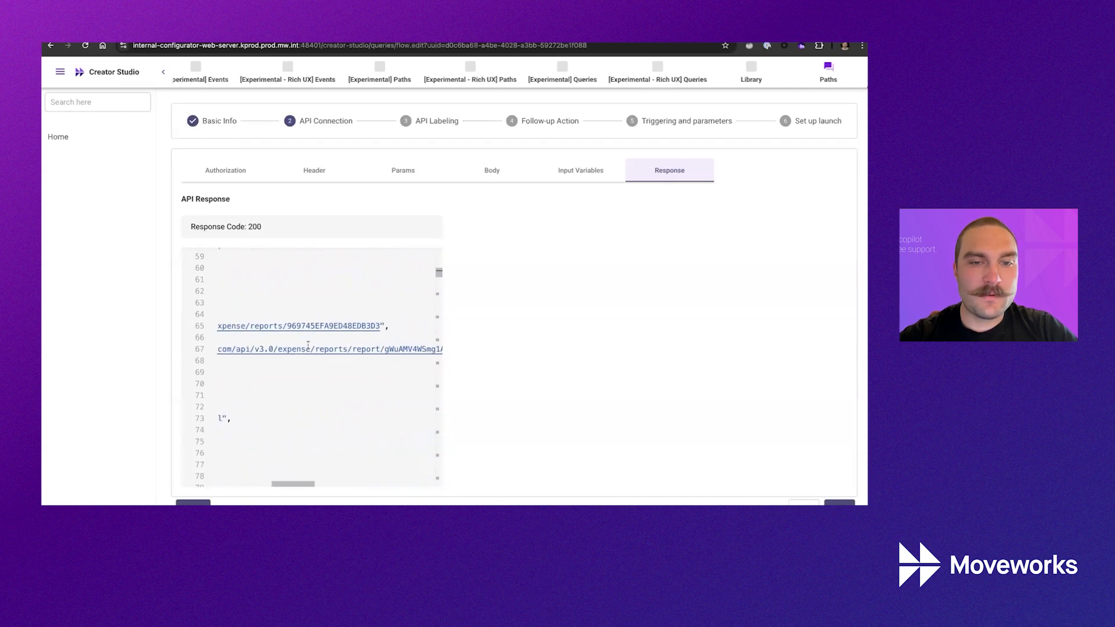
scroll(308, 344, left, 5)
scroll(308, 344, up, 1)
scroll(308, 345, down, 5)
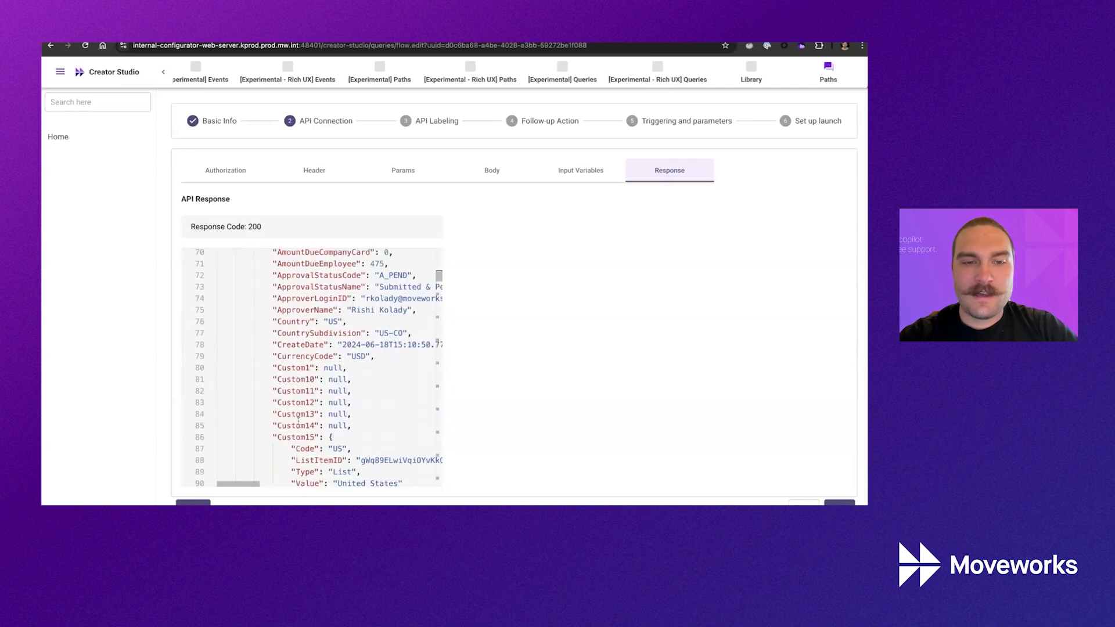
scroll(377, 362, up, 15)
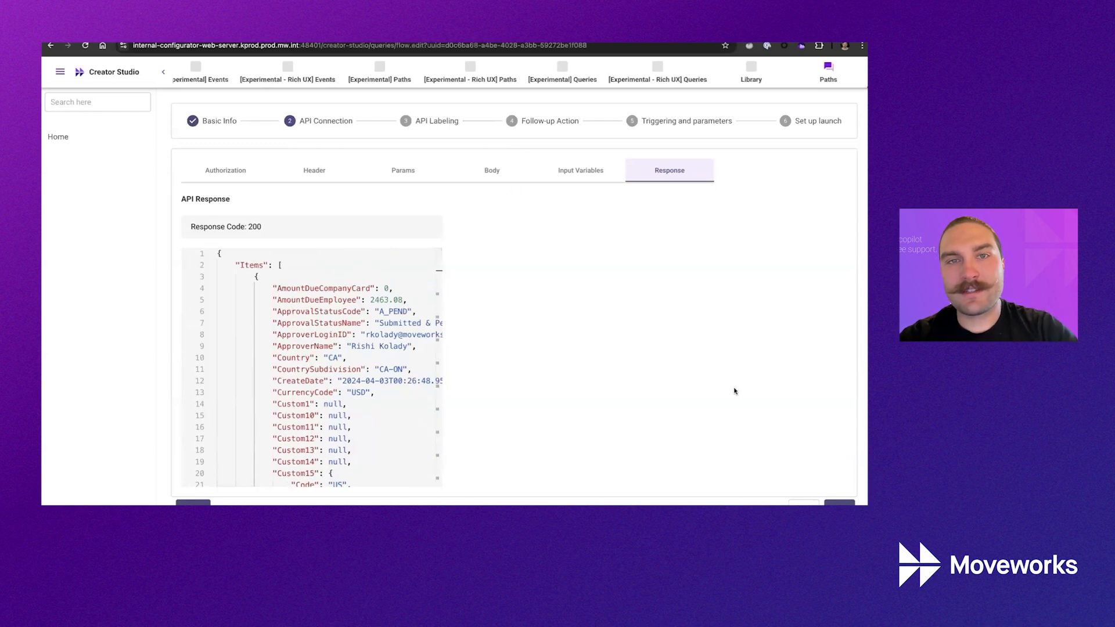
mouse_move(808, 499)
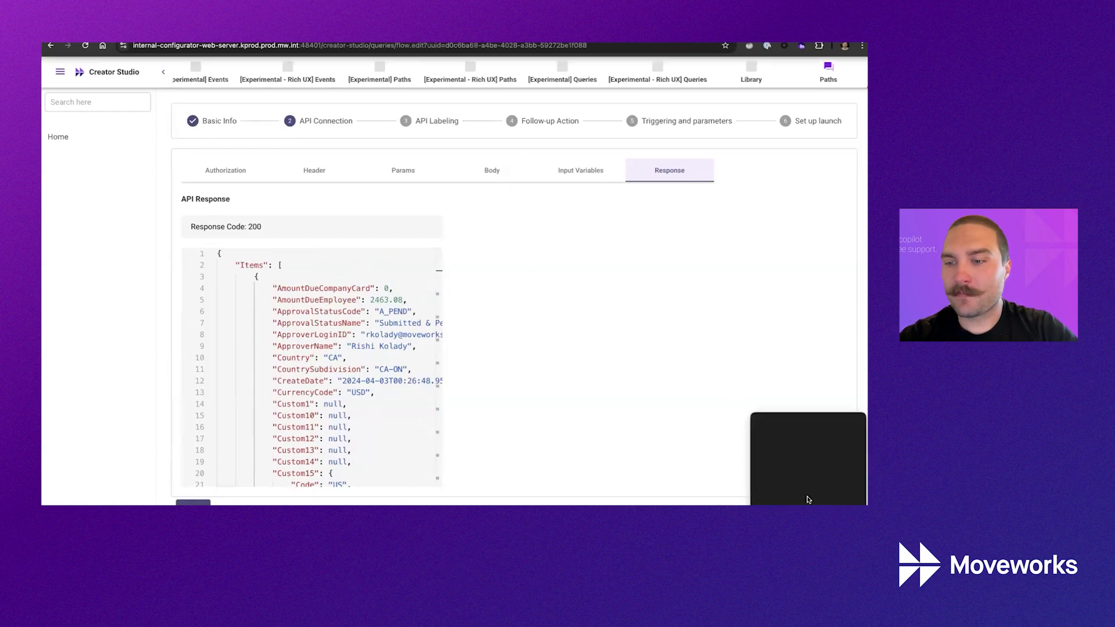
click(840, 503)
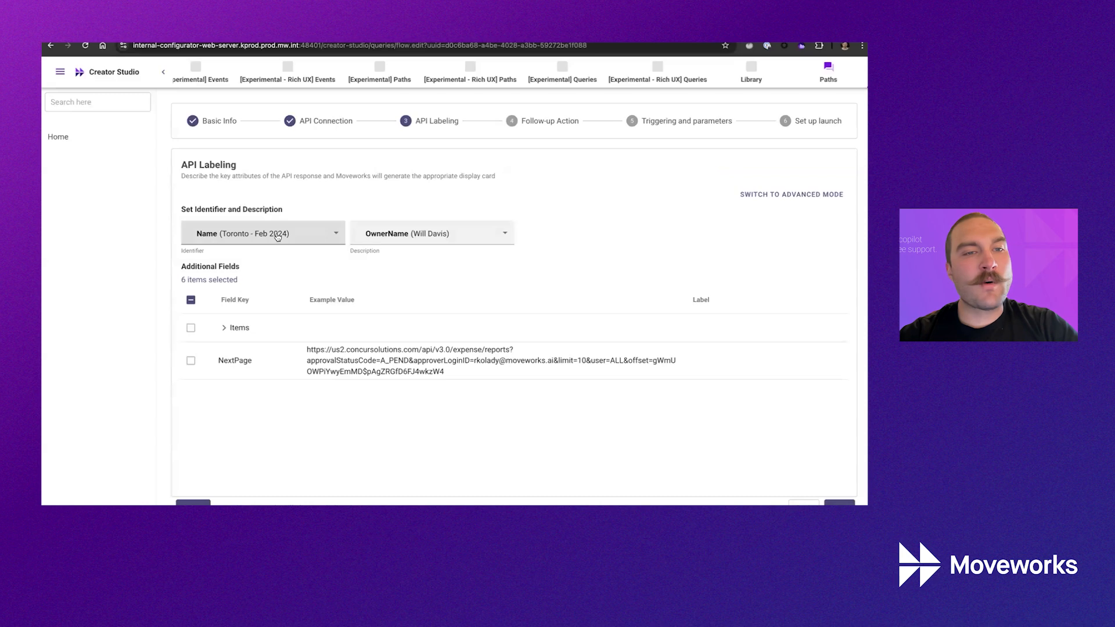
Highlight the Identifier and Description captions to explain how fields are labelled.
drag(131, 255, 205, 253)
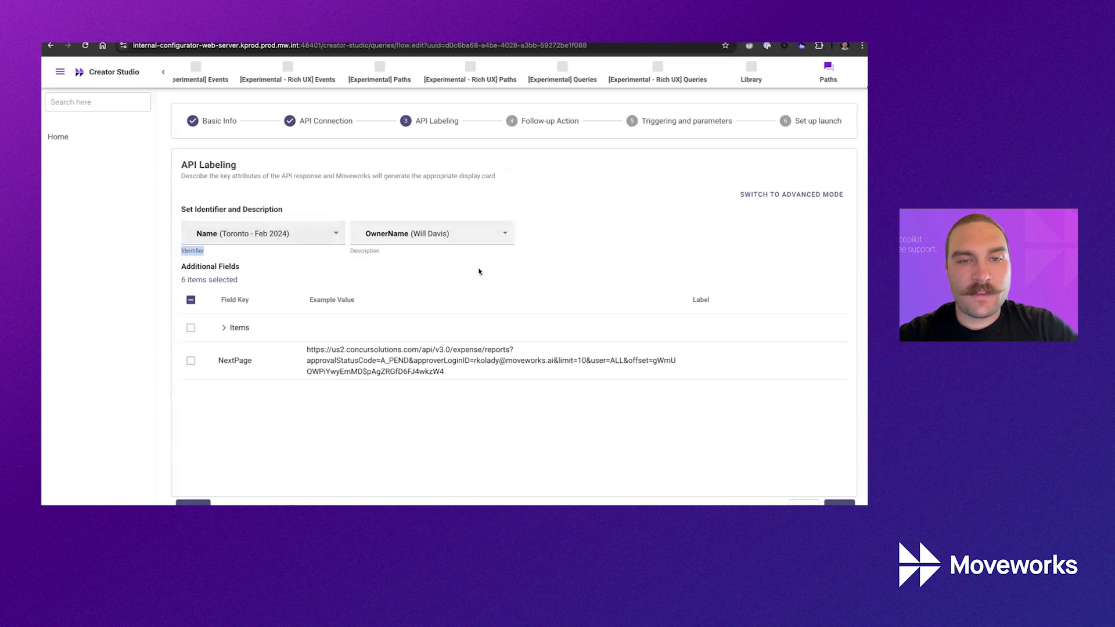
double_click(365, 251)
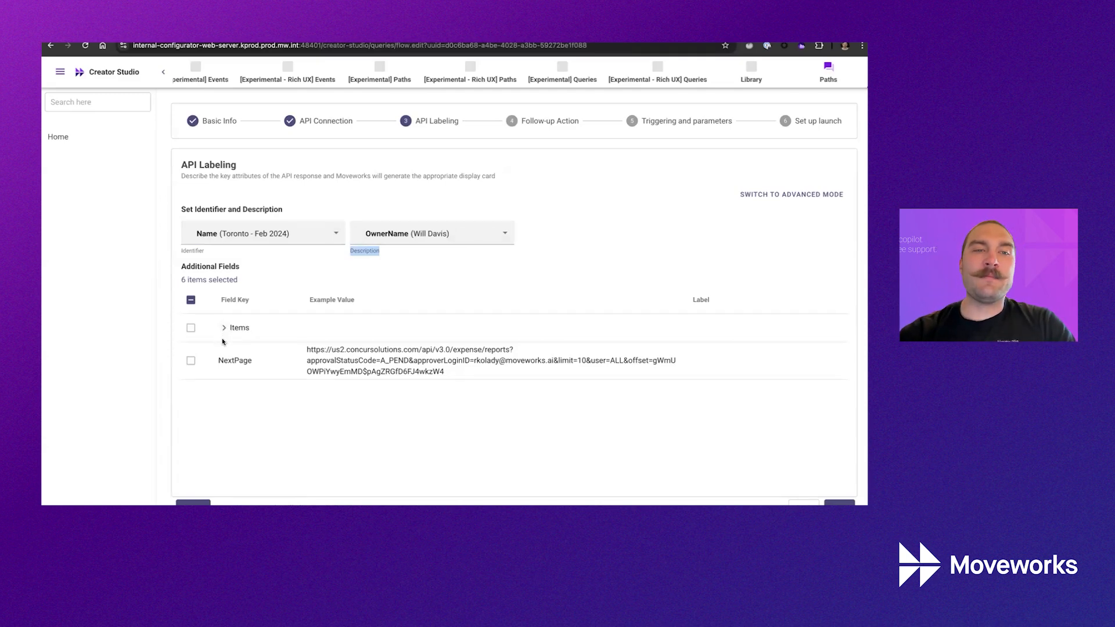
double_click(202, 209)
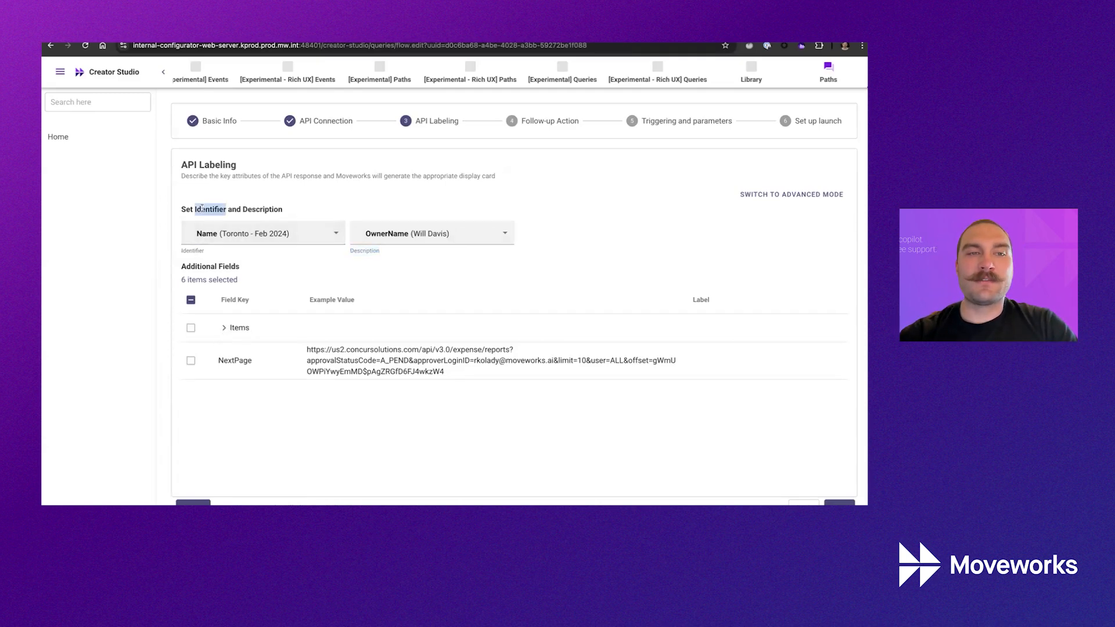
double_click(250, 208)
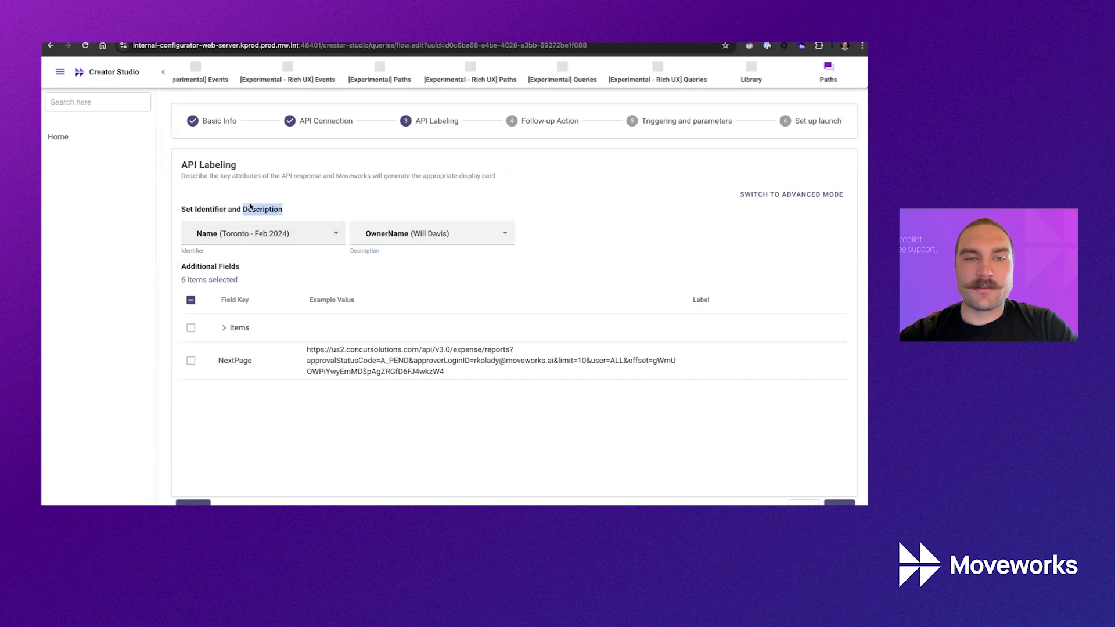
Expand Items and browse its child fields, toggling Custom20 open and closed.
click(225, 329)
scroll(221, 360, down, 3)
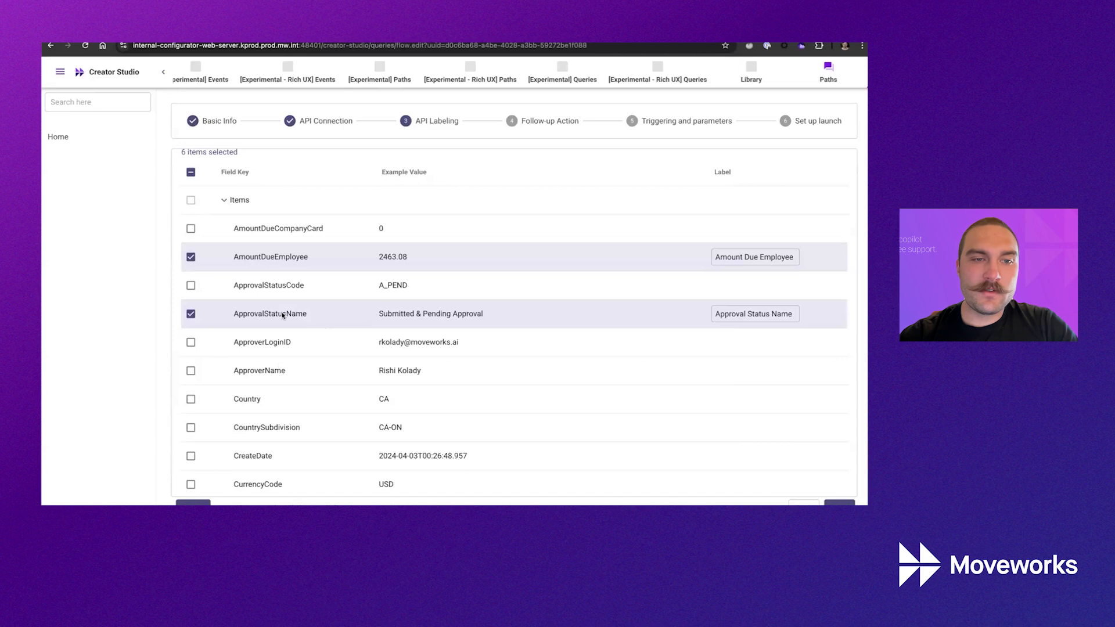
scroll(319, 333, down, 7)
scroll(273, 409, down, 9)
scroll(246, 268, up, 3)
click(238, 250)
click(239, 249)
click(240, 249)
click(239, 249)
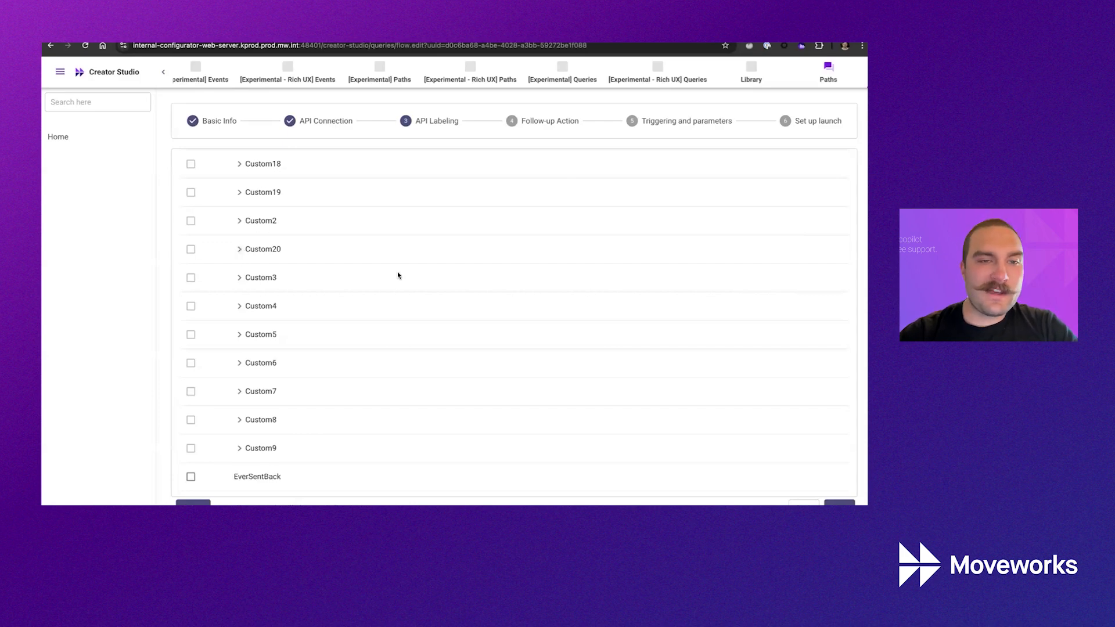
scroll(399, 274, down, 4)
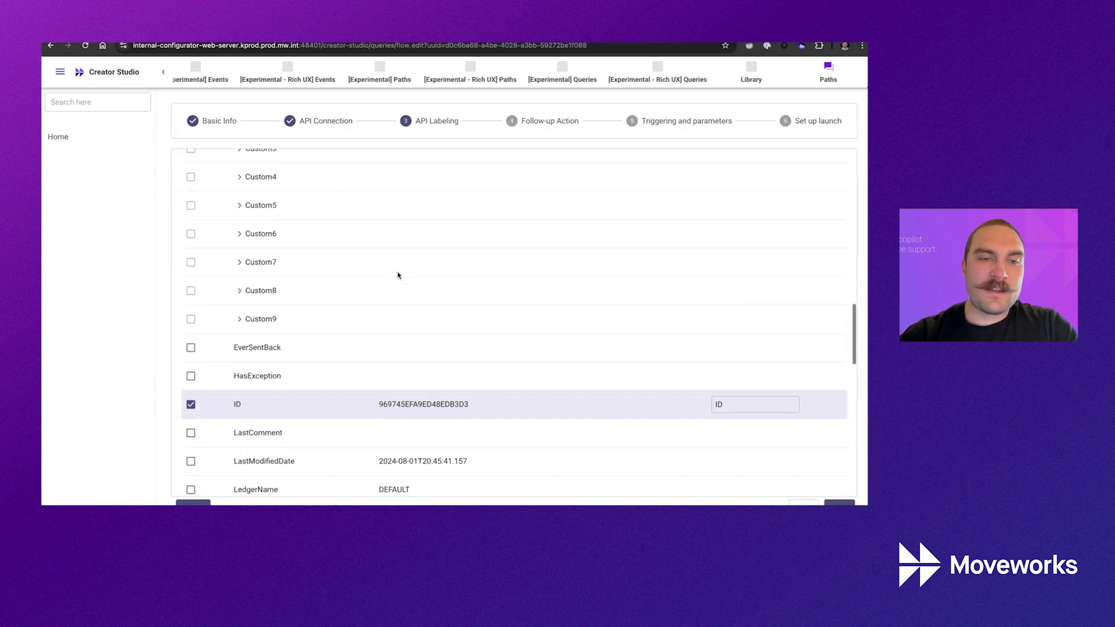
scroll(398, 275, down, 2)
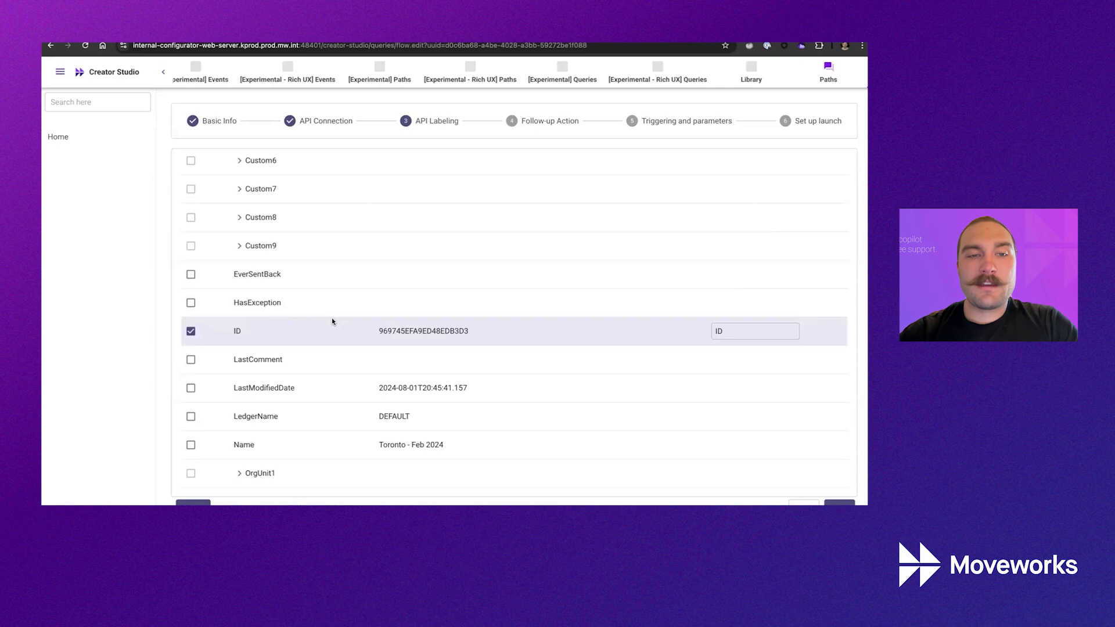
scroll(274, 354, down, 1)
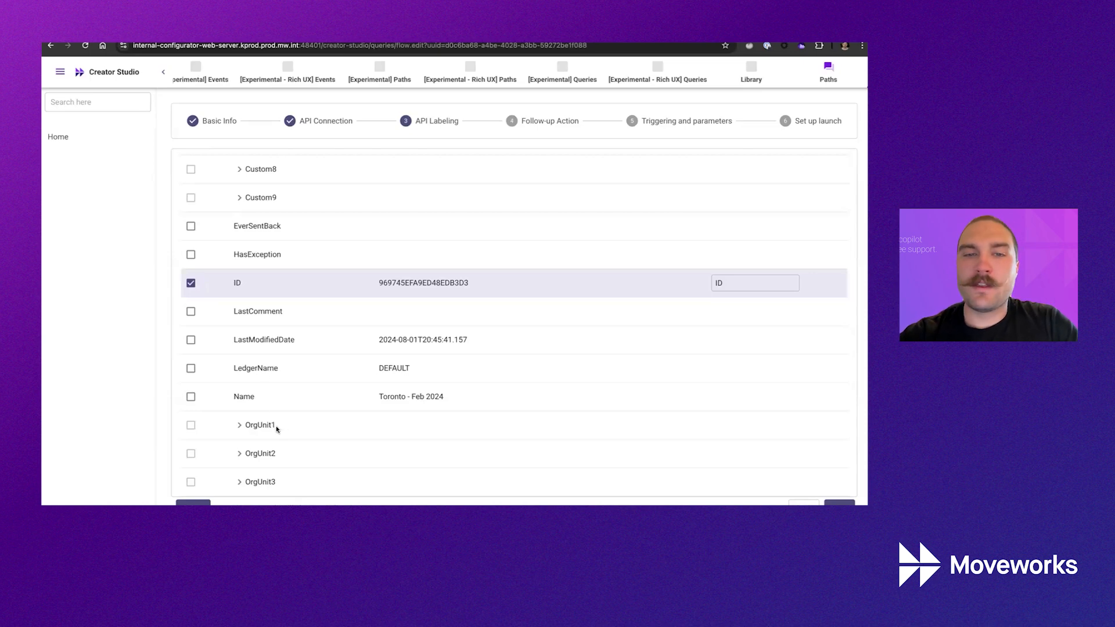
scroll(276, 426, down, 10)
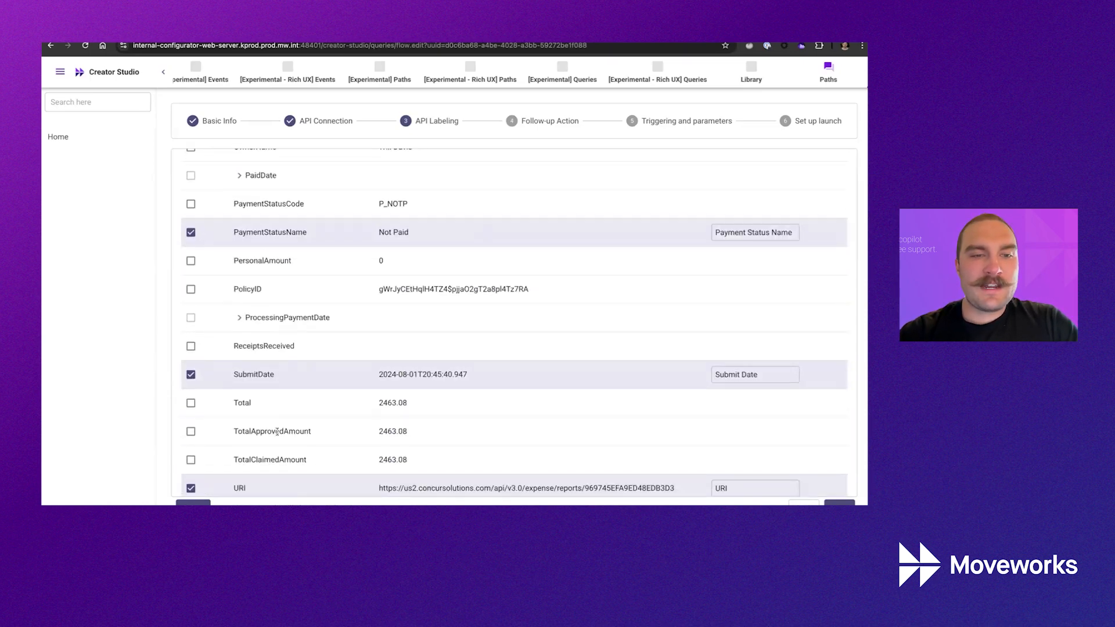
scroll(276, 431, down, 3)
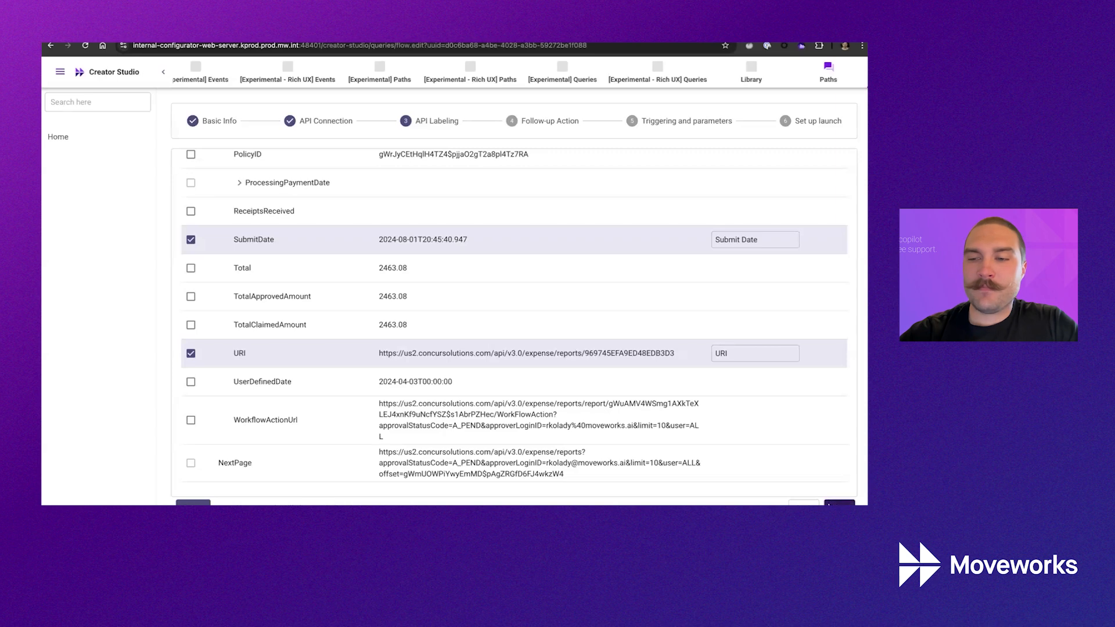
Try the redirect-to-URL follow-up type, then step back to API labeling and return.
click(839, 502)
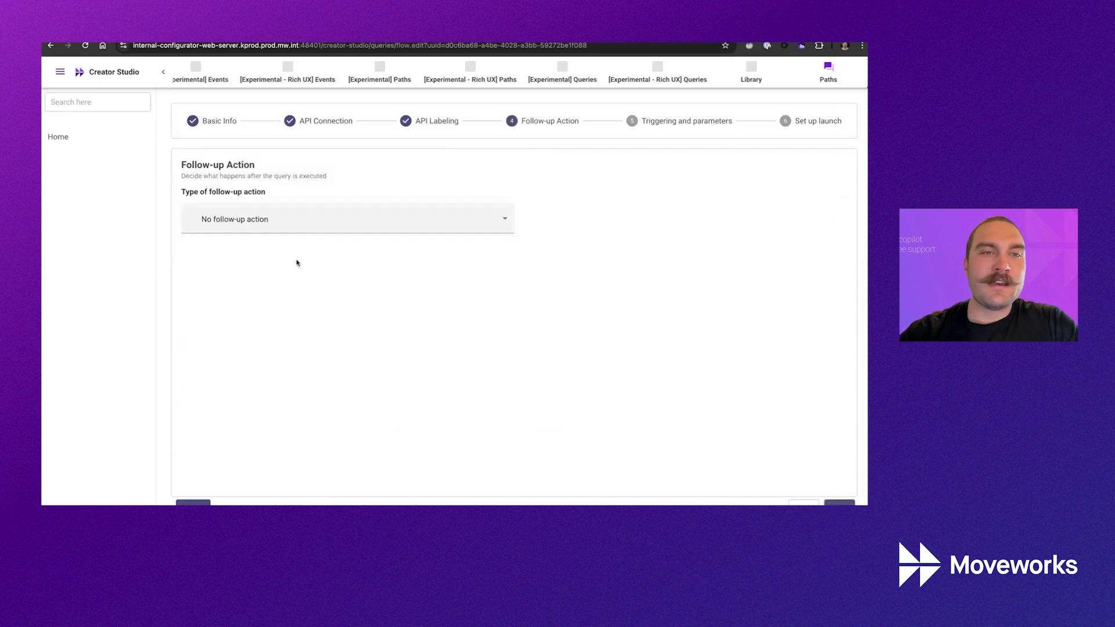
click(236, 223)
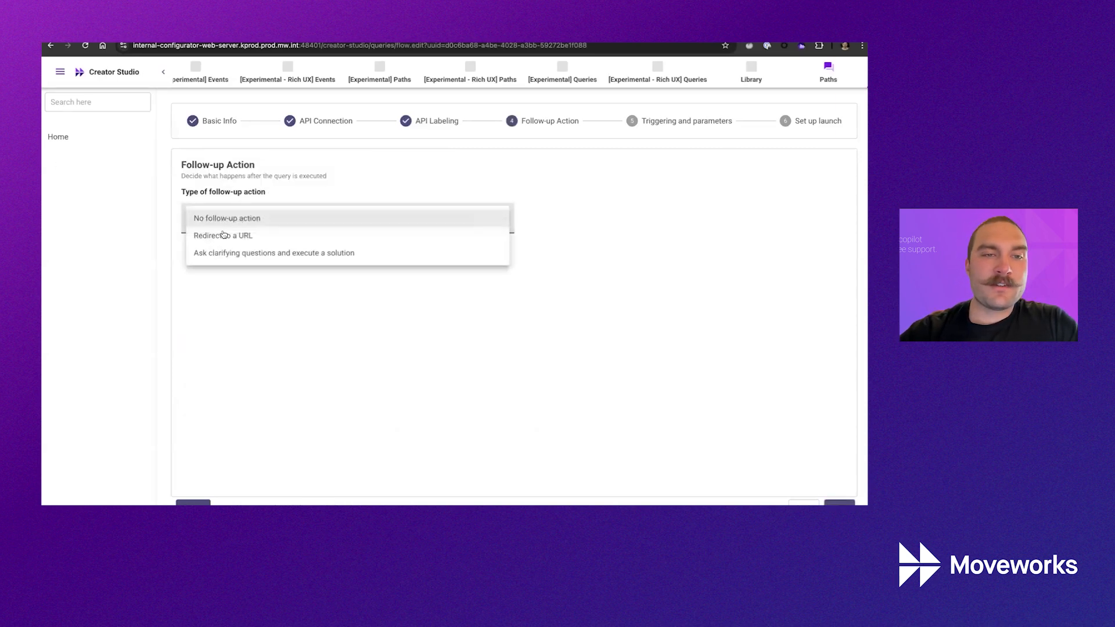
click(266, 236)
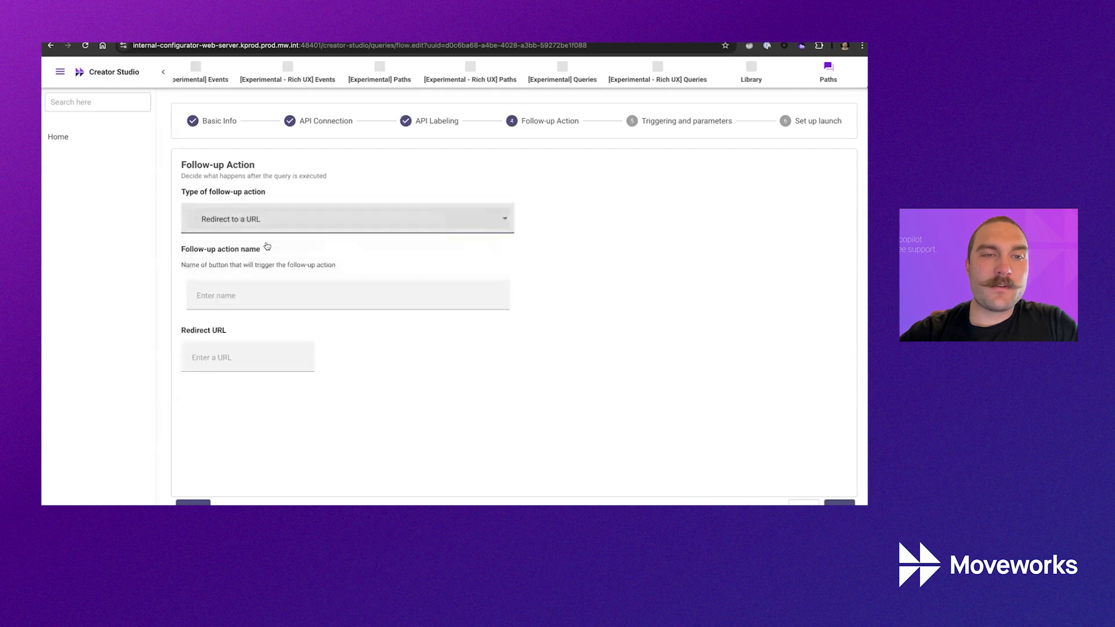
click(237, 295)
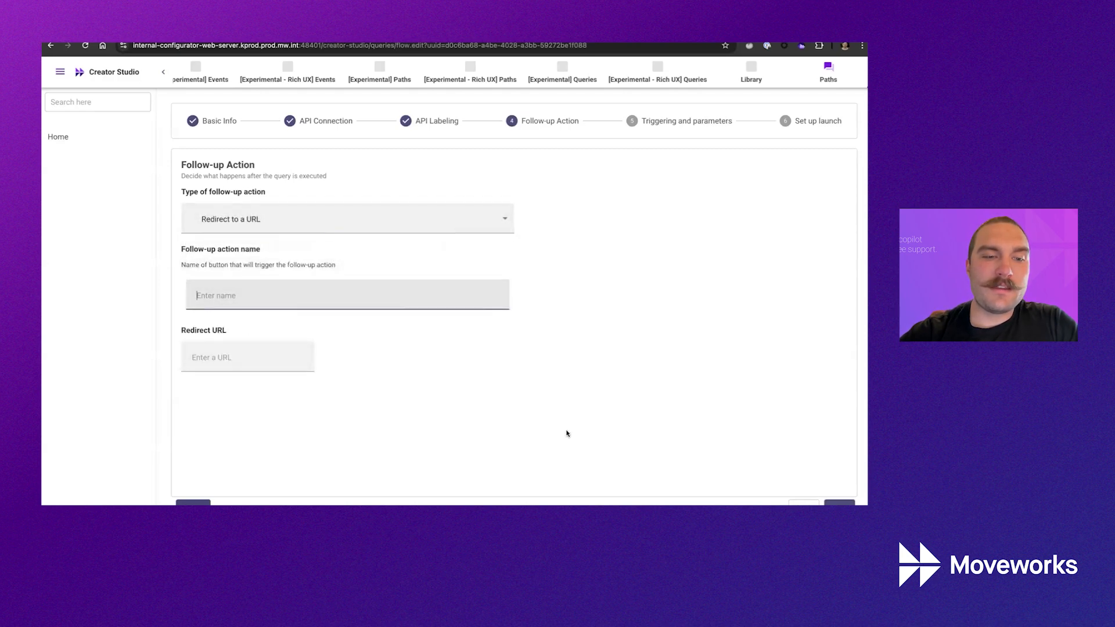
click(791, 504)
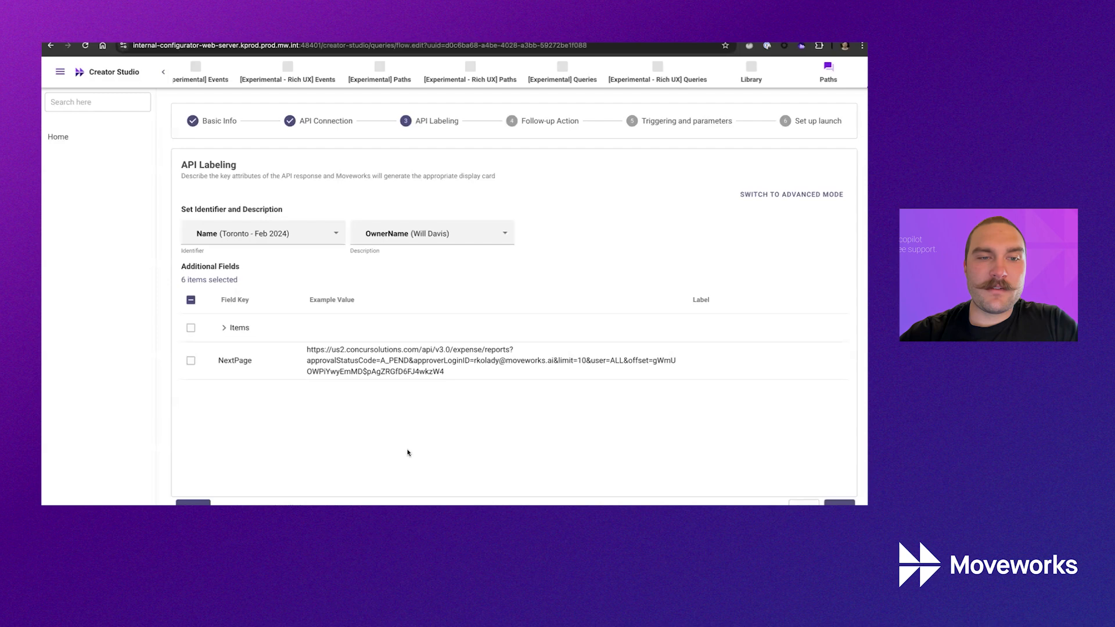
click(836, 501)
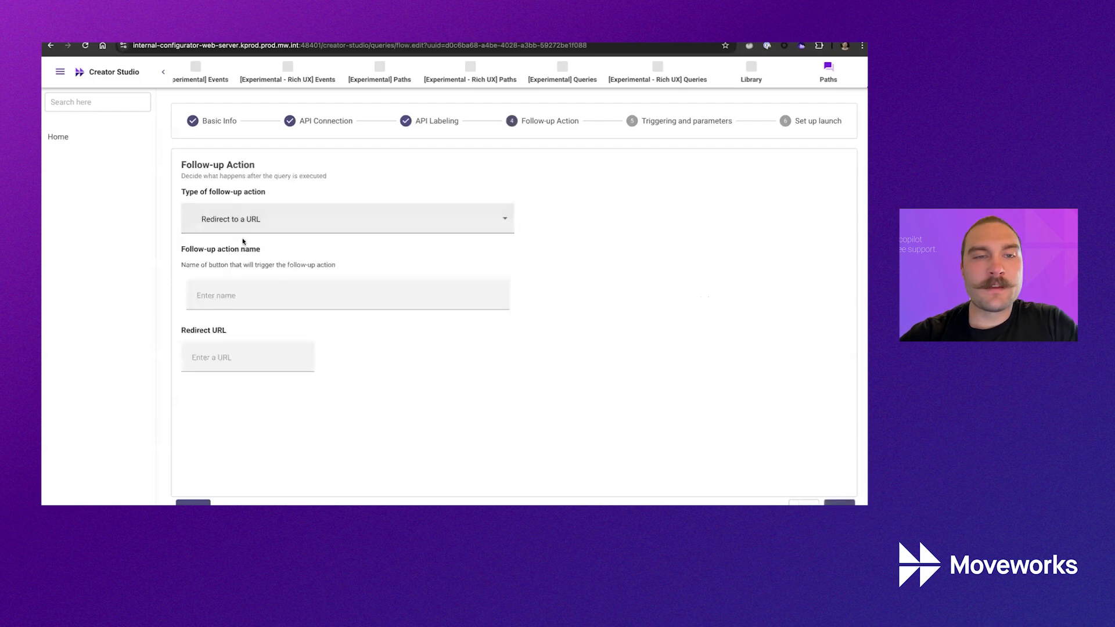
Choose the 'Ask clarifying questions' follow-up named 'Would you like to approve or deny this request?' and continue.
click(277, 219)
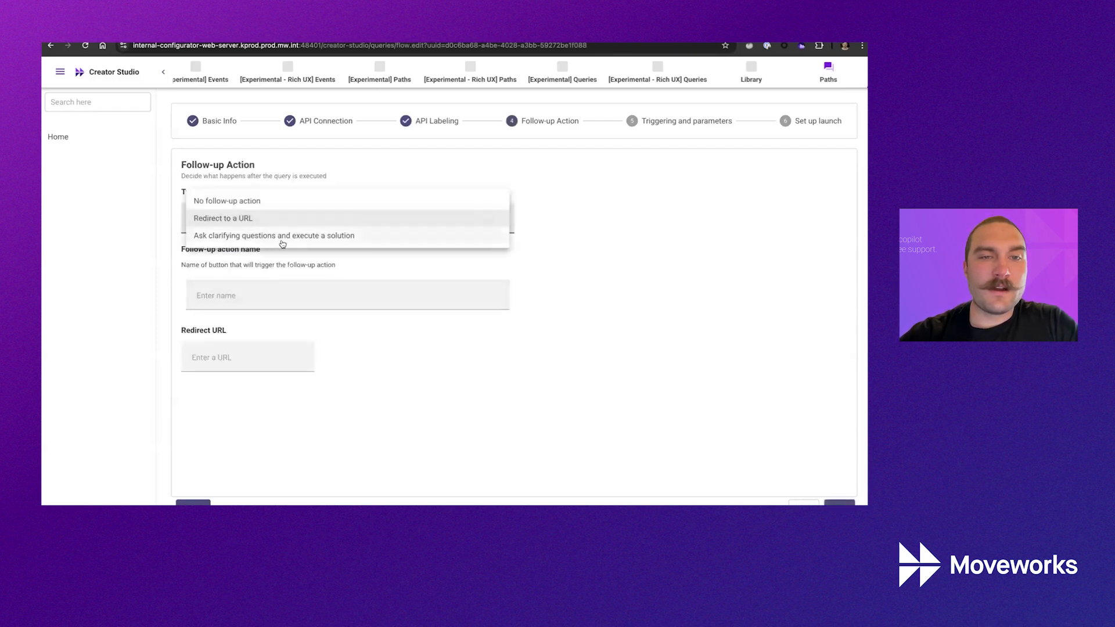
click(265, 239)
click(311, 293)
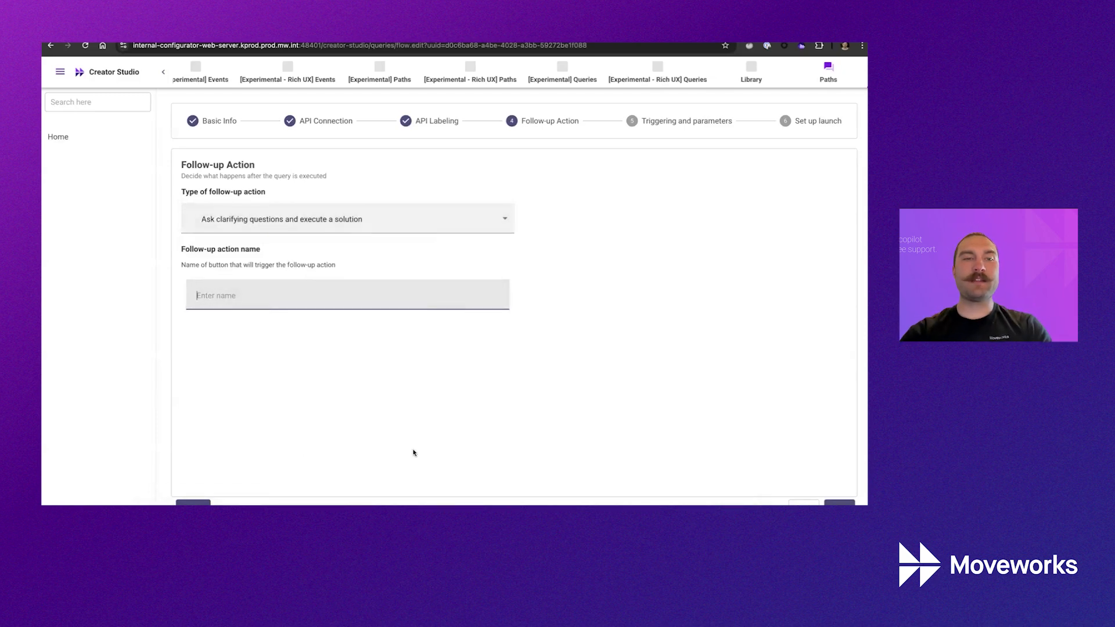
text(Would you like to approve or deny this request?)
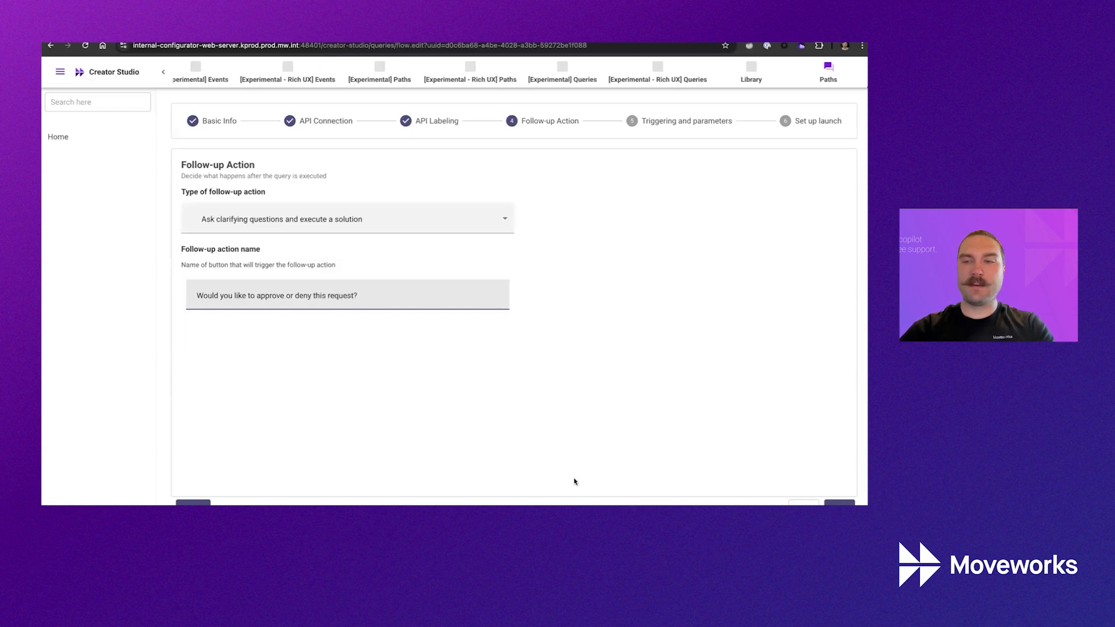
click(838, 502)
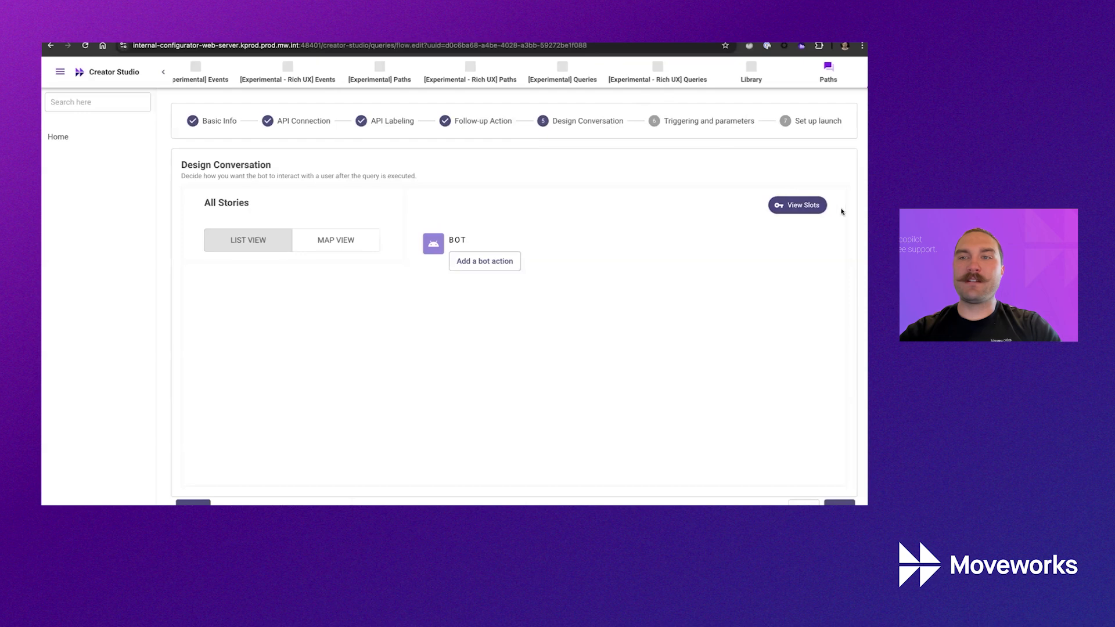
Check the existing slots, then add a bot question 'Would you like to approve or deny?'.
click(800, 205)
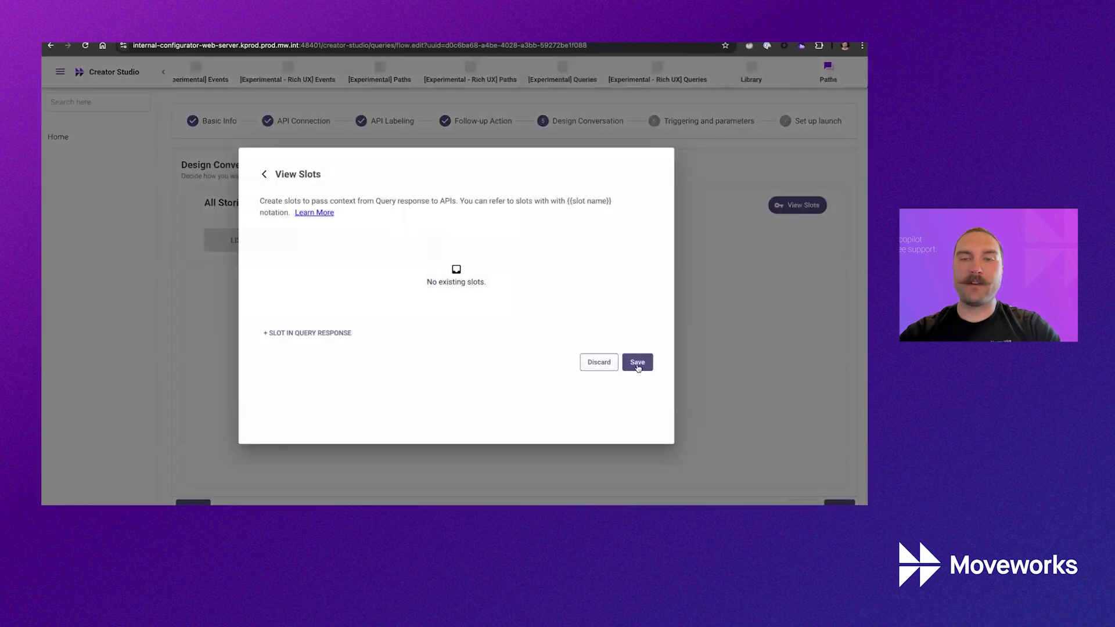
click(596, 364)
click(475, 260)
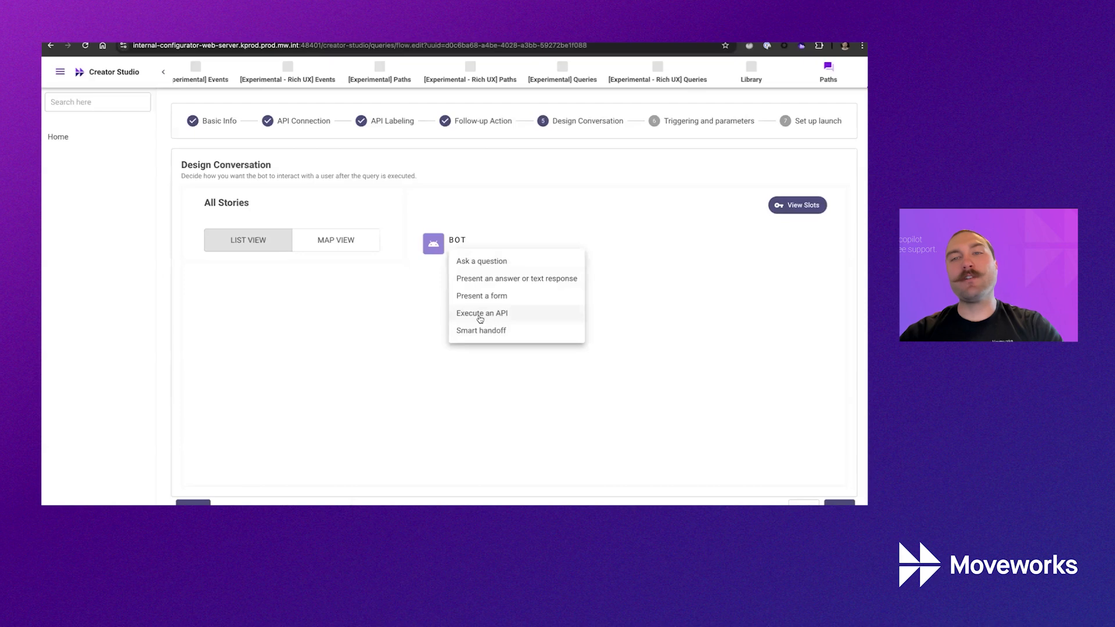
click(486, 263)
click(261, 212)
text(Wou)
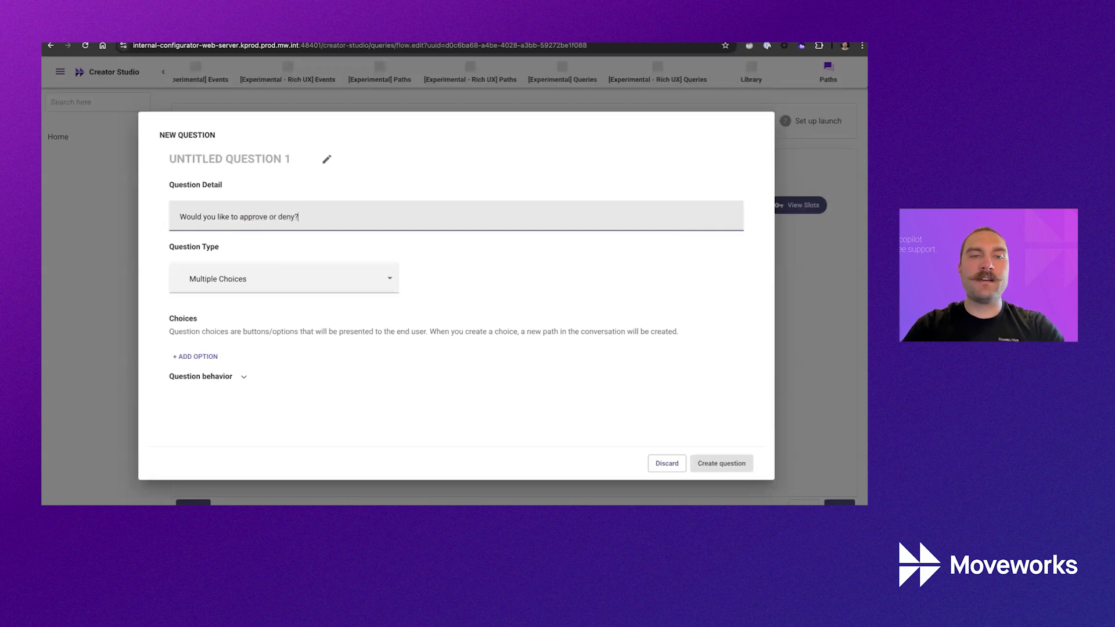
Keep Multiple Choices with Approve and Deny, create the question, and add an Execute API step.
click(316, 265)
click(250, 276)
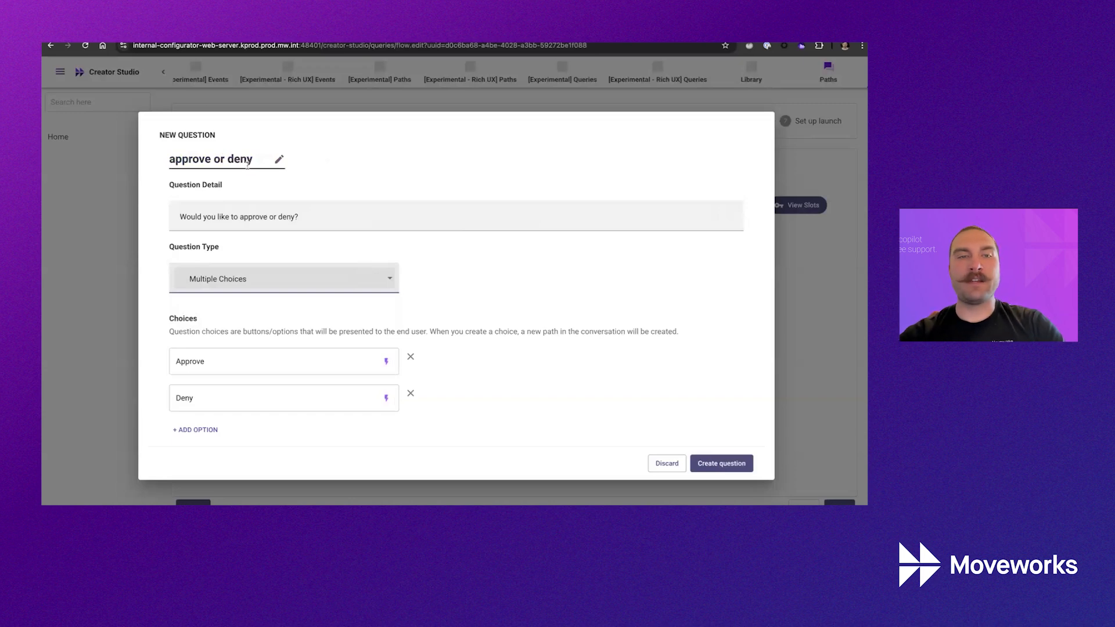
double_click(181, 319)
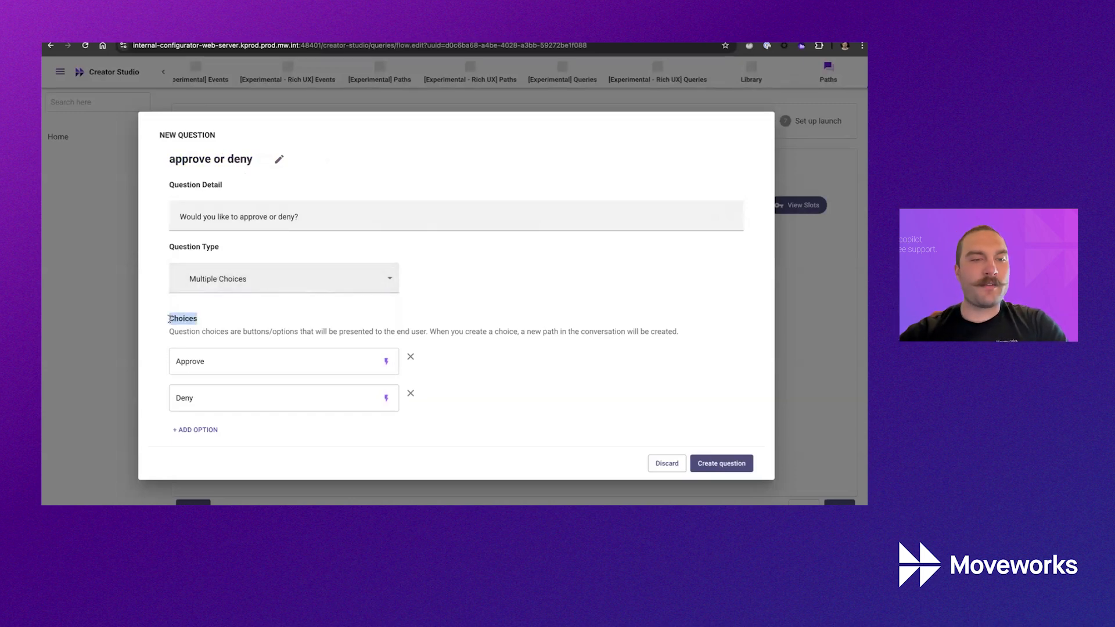
click(739, 469)
click(505, 437)
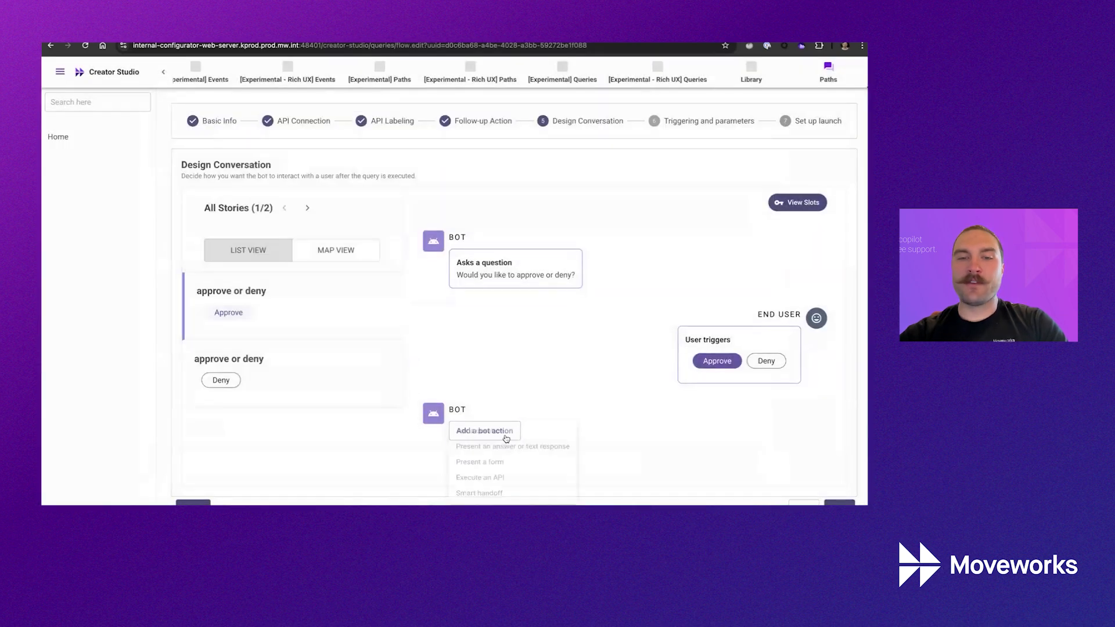
click(497, 480)
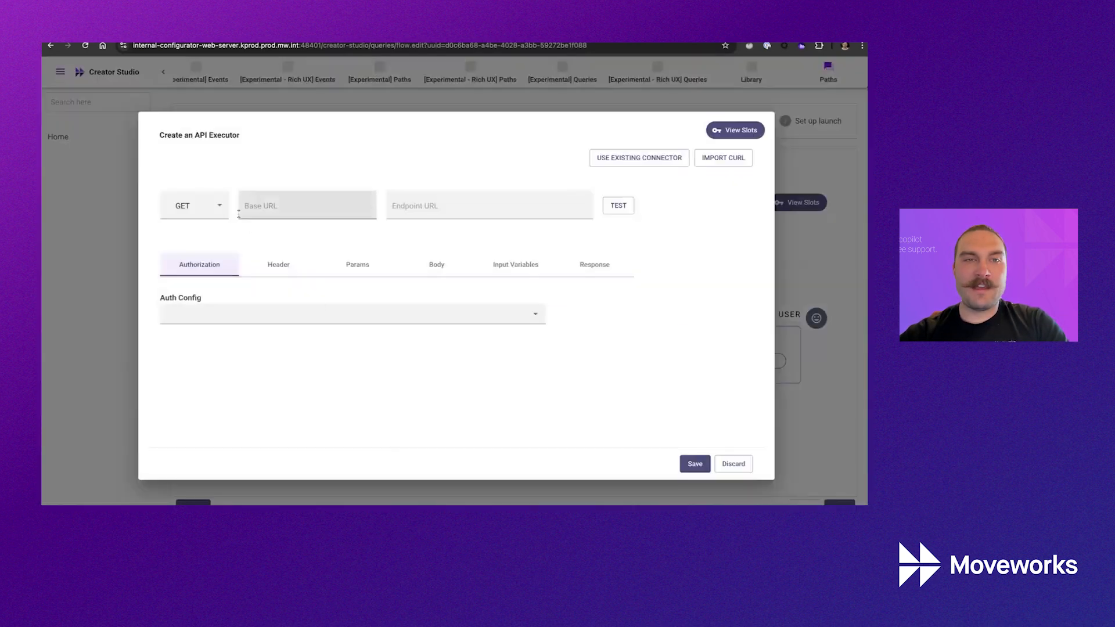
Set the API request method to POST, copy the XML approval body, then discard the draft.
click(203, 208)
click(201, 223)
click(285, 198)
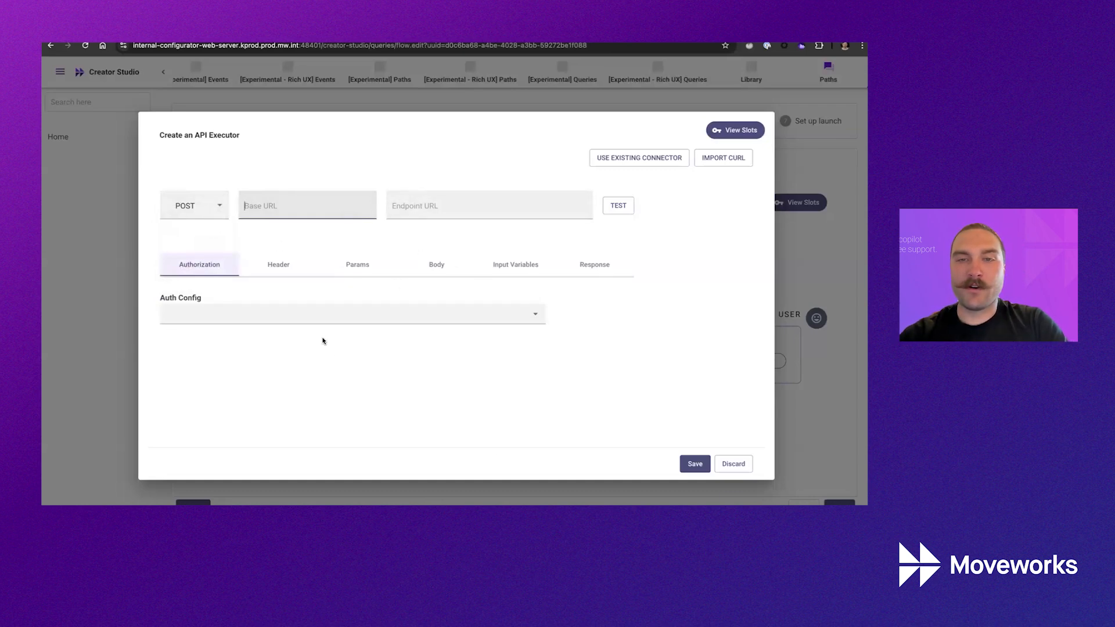
click(410, 198)
click(433, 264)
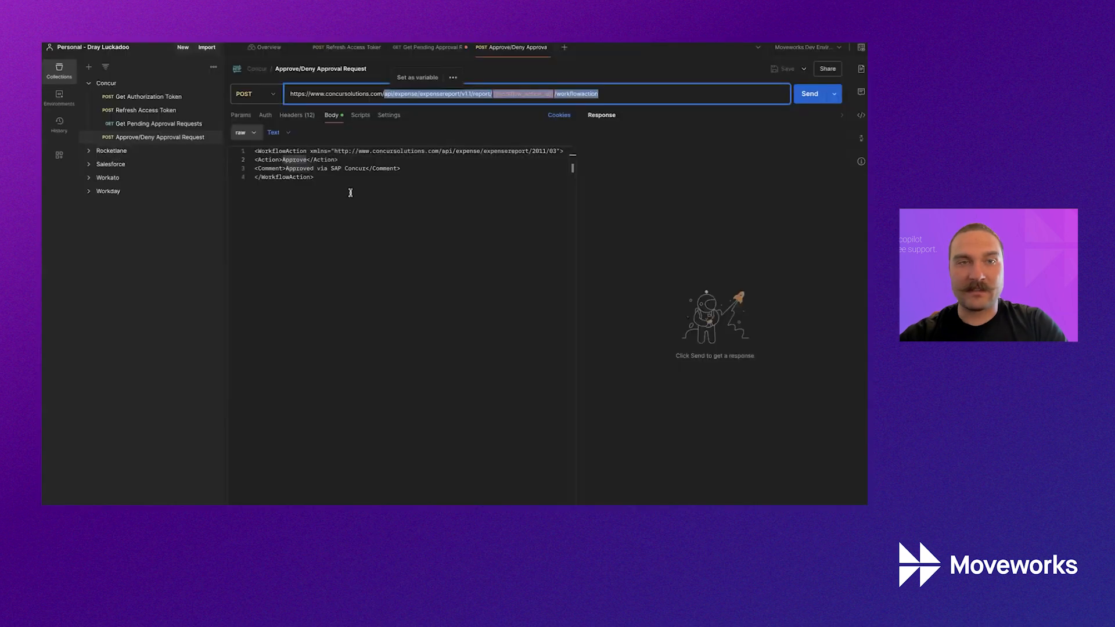
click(350, 193)
key(ctrl+a)
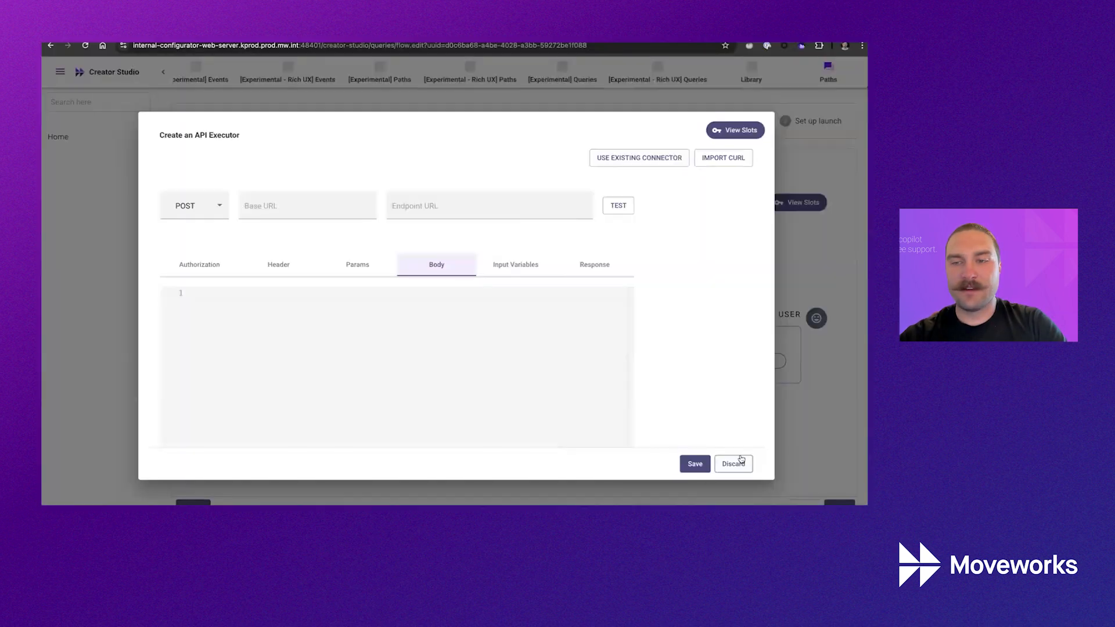
click(733, 463)
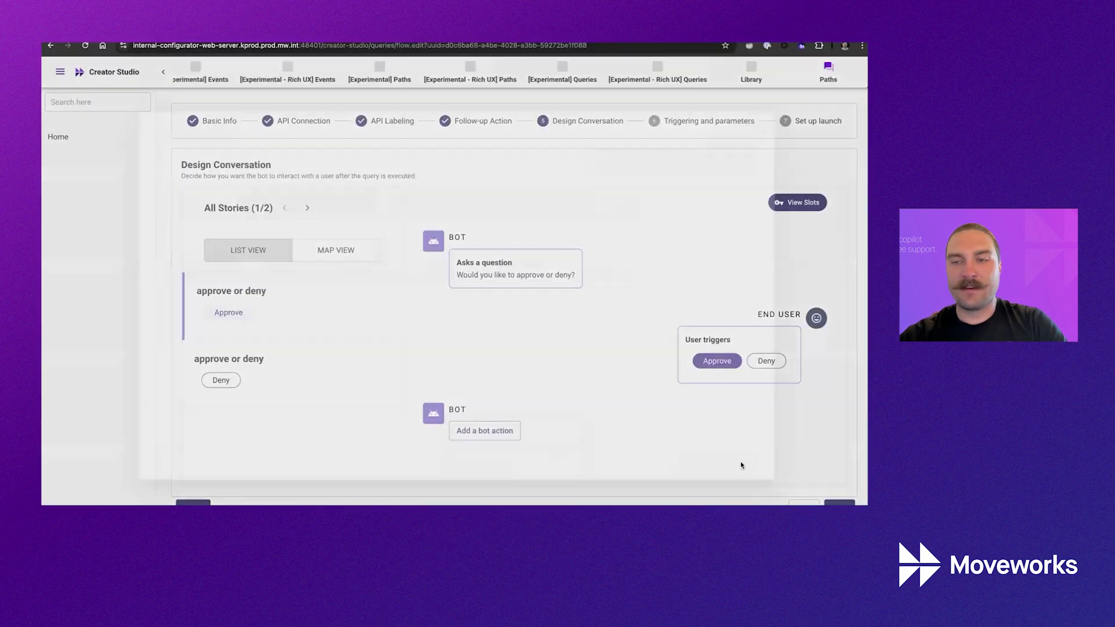
Reopen the query from the query list and pass API labeling with no follow-up action.
click(456, 122)
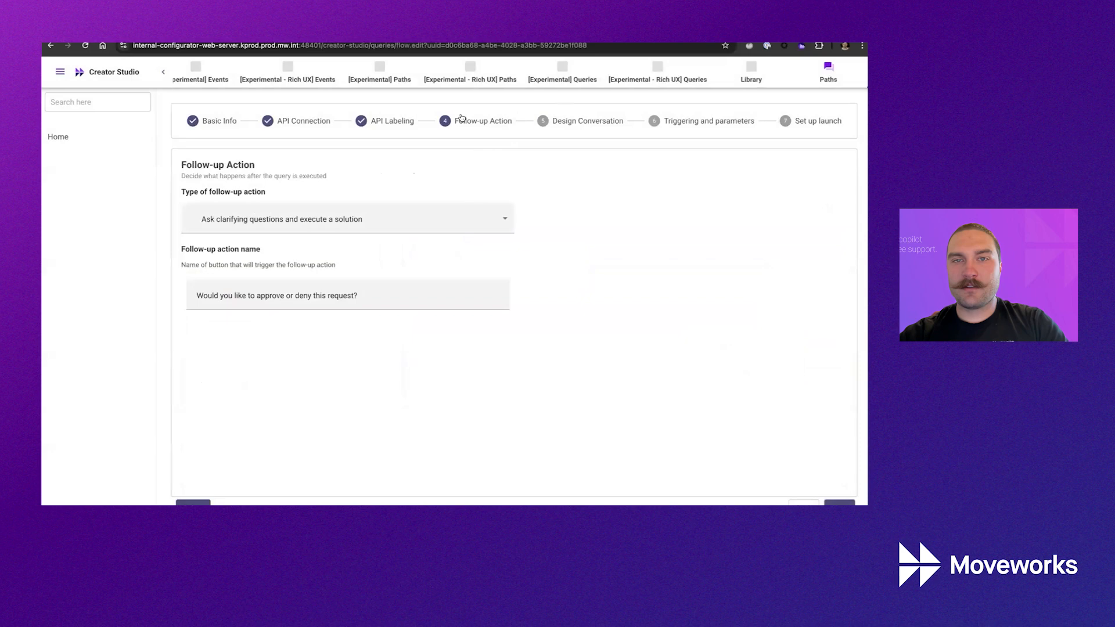
click(387, 126)
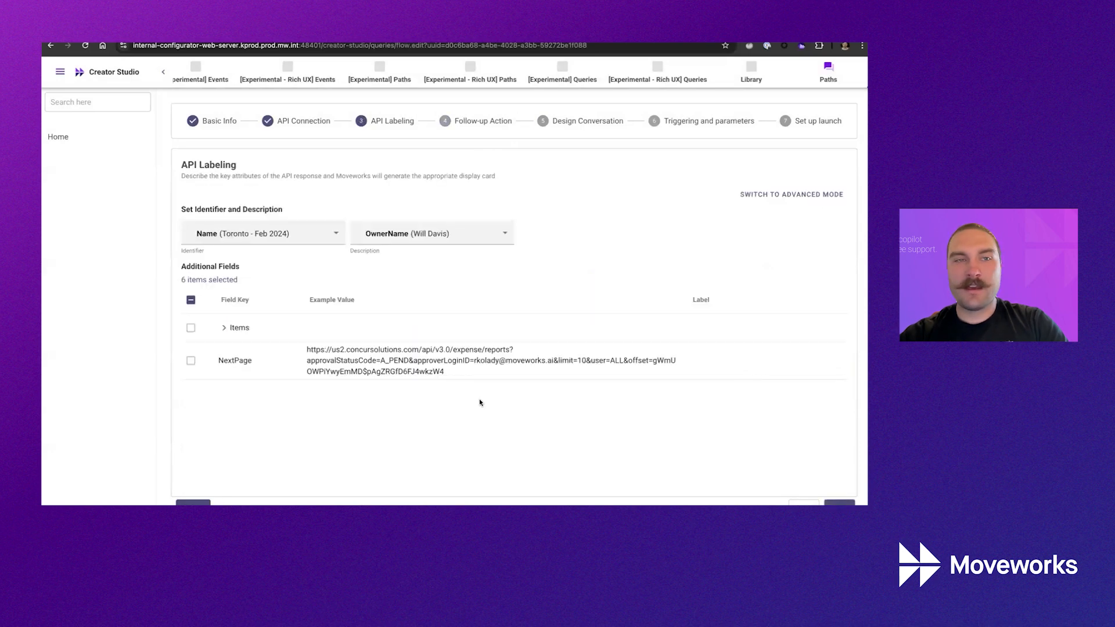
click(862, 78)
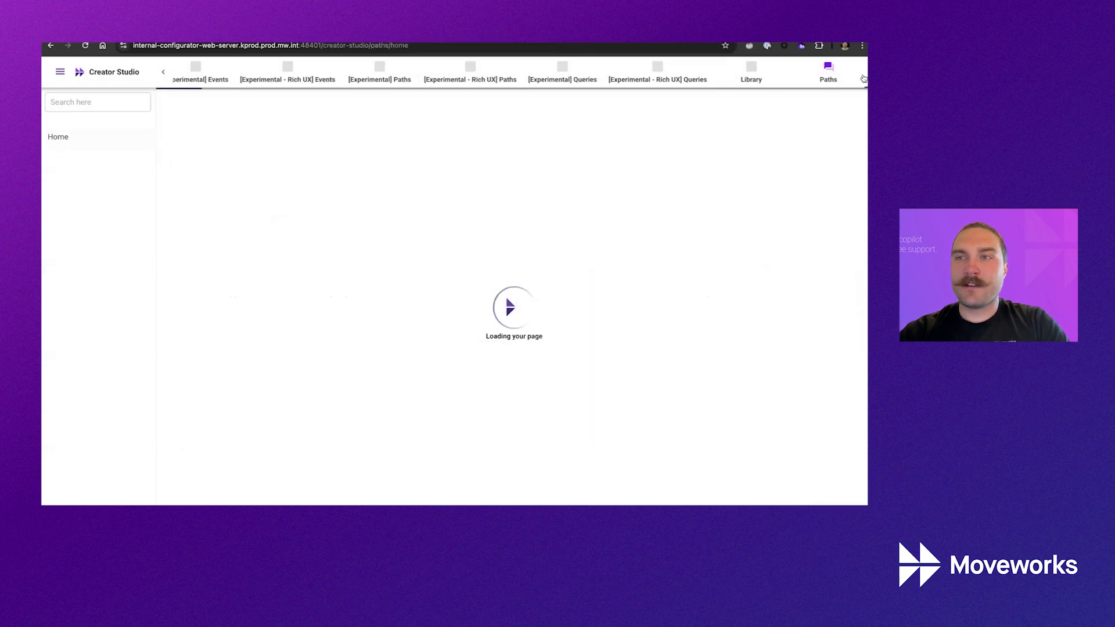
click(864, 79)
click(236, 164)
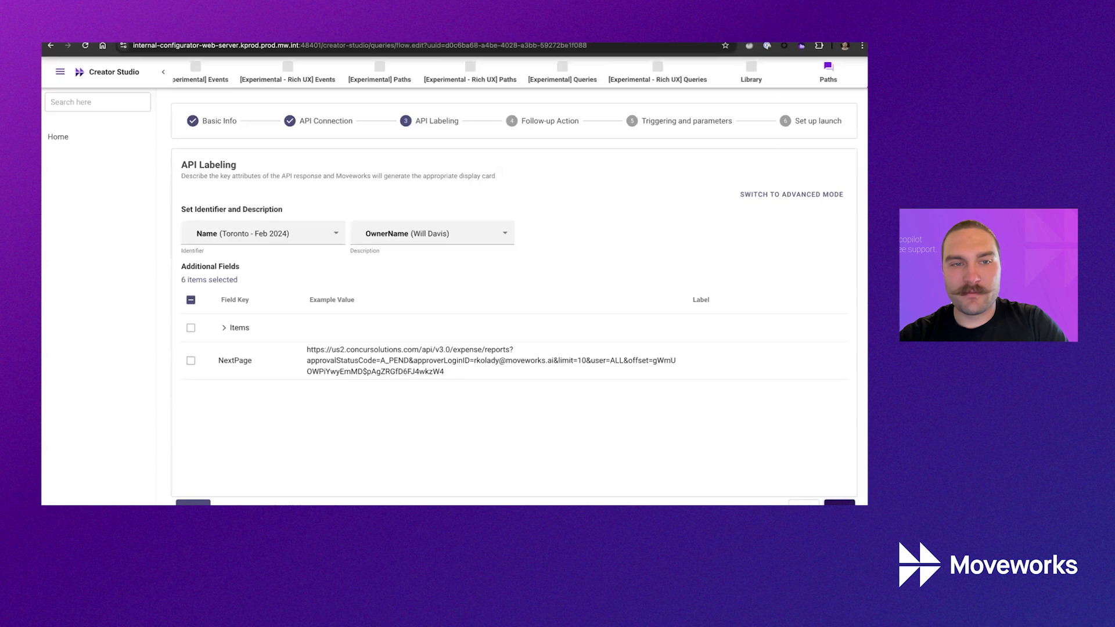
click(838, 502)
click(839, 502)
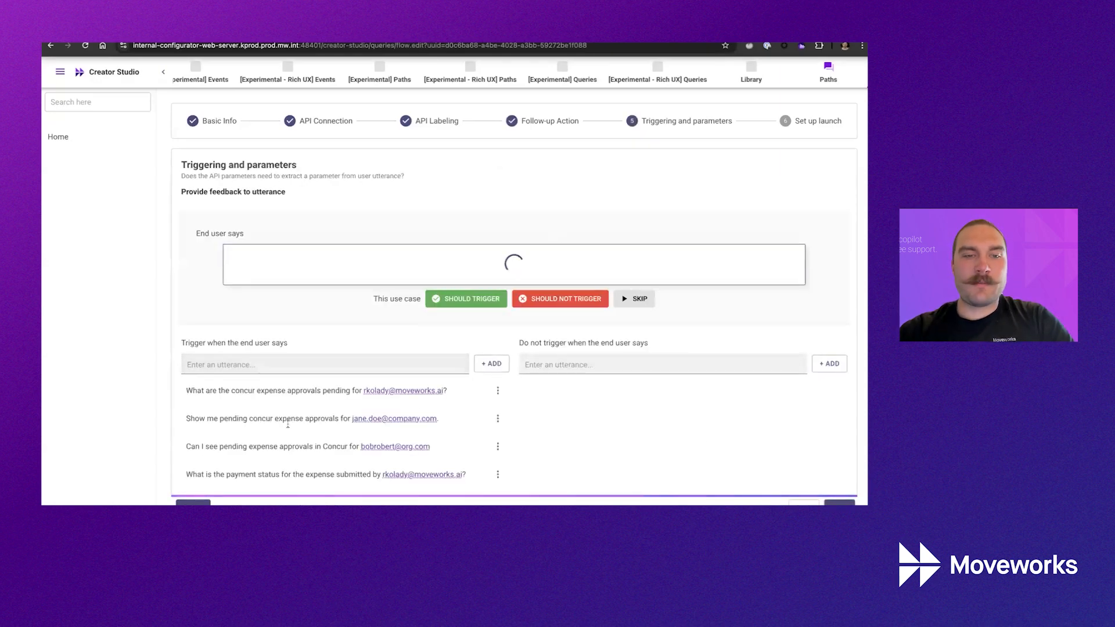
Mark 'How can I check the status of my expense report in Concur?' as a trigger utterance.
scroll(270, 392, down, 1)
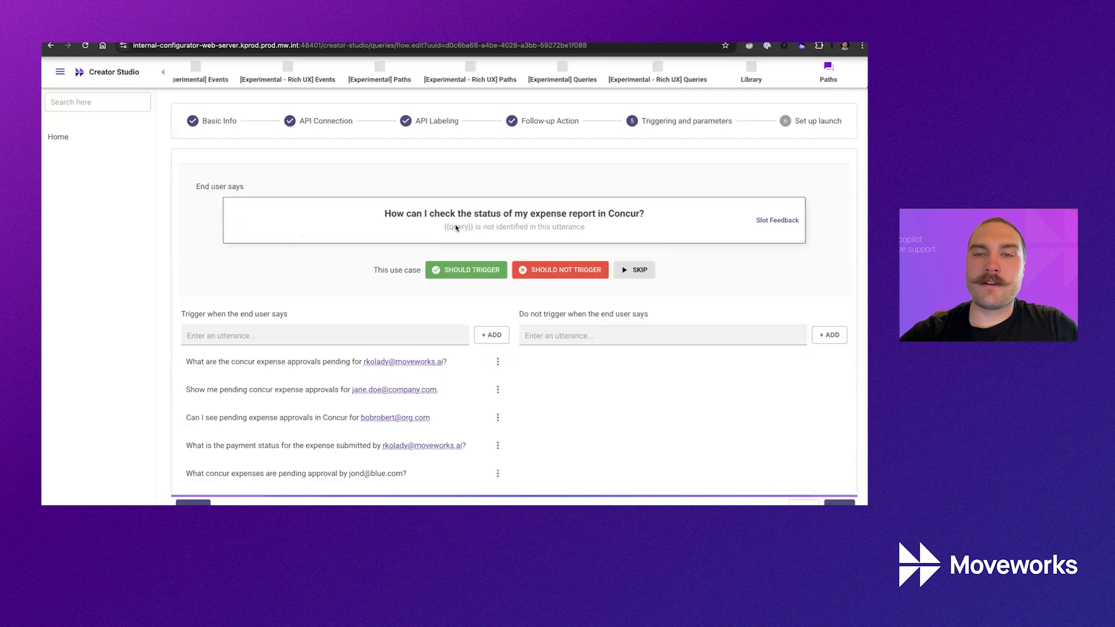
drag(449, 227, 584, 239)
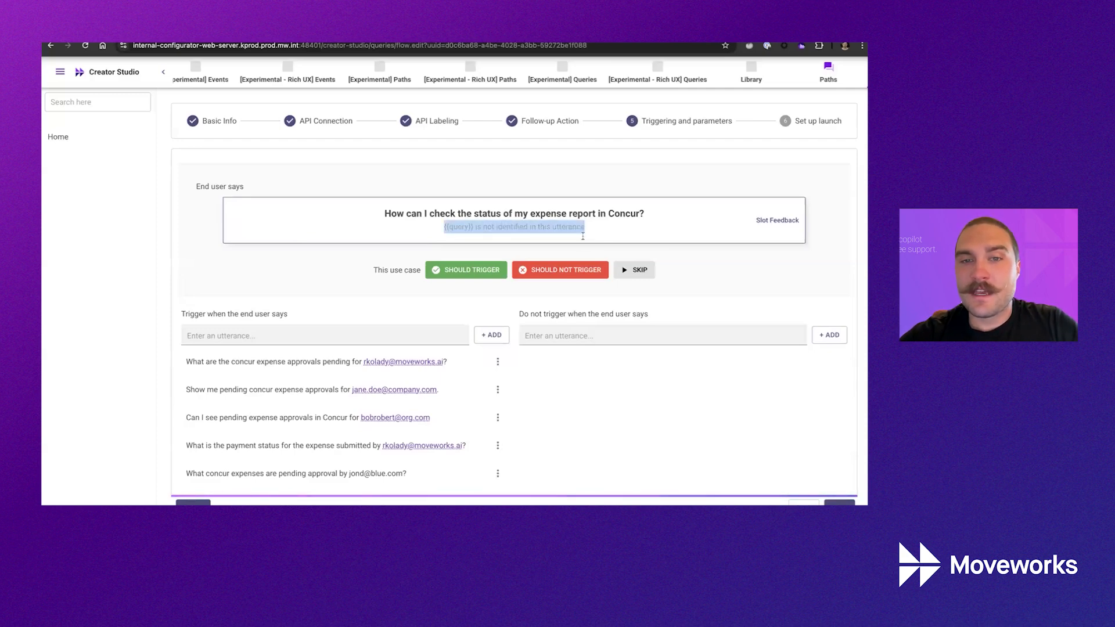
click(477, 275)
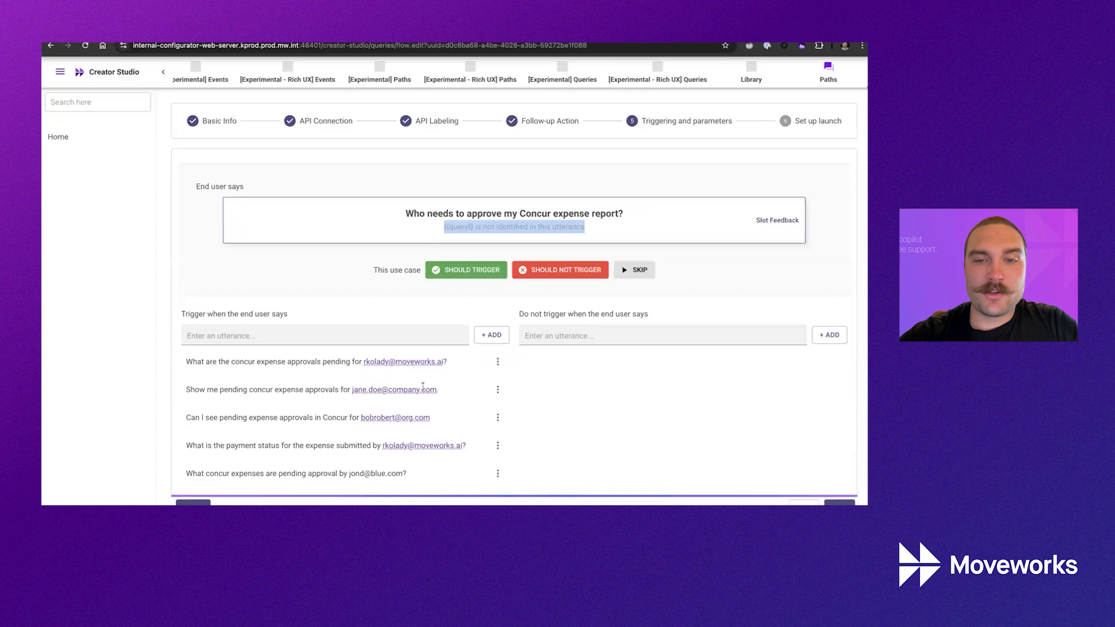
drag(184, 476, 287, 475)
click(498, 473)
Reword the utterance to 'the' expense report and append 'for' plus a sample email address.
click(511, 492)
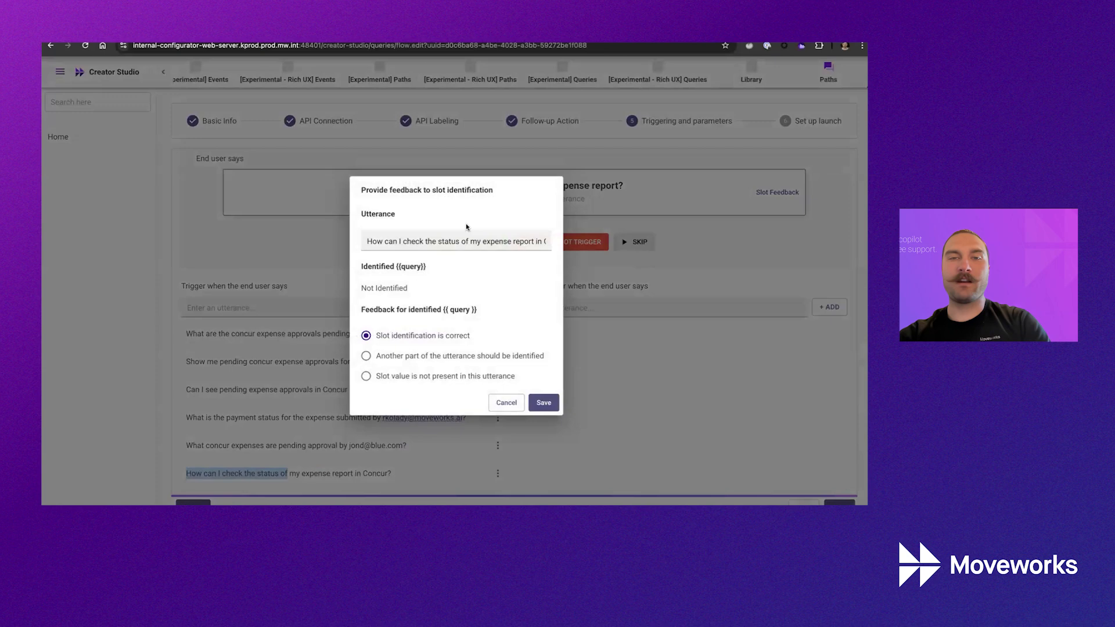
click(479, 248)
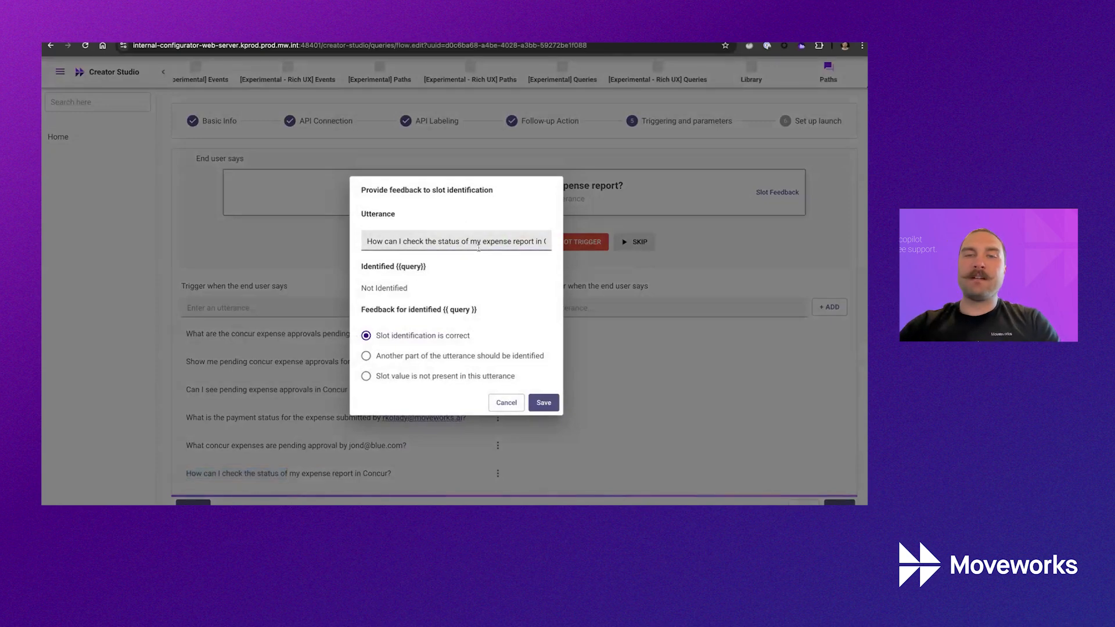
key(End)
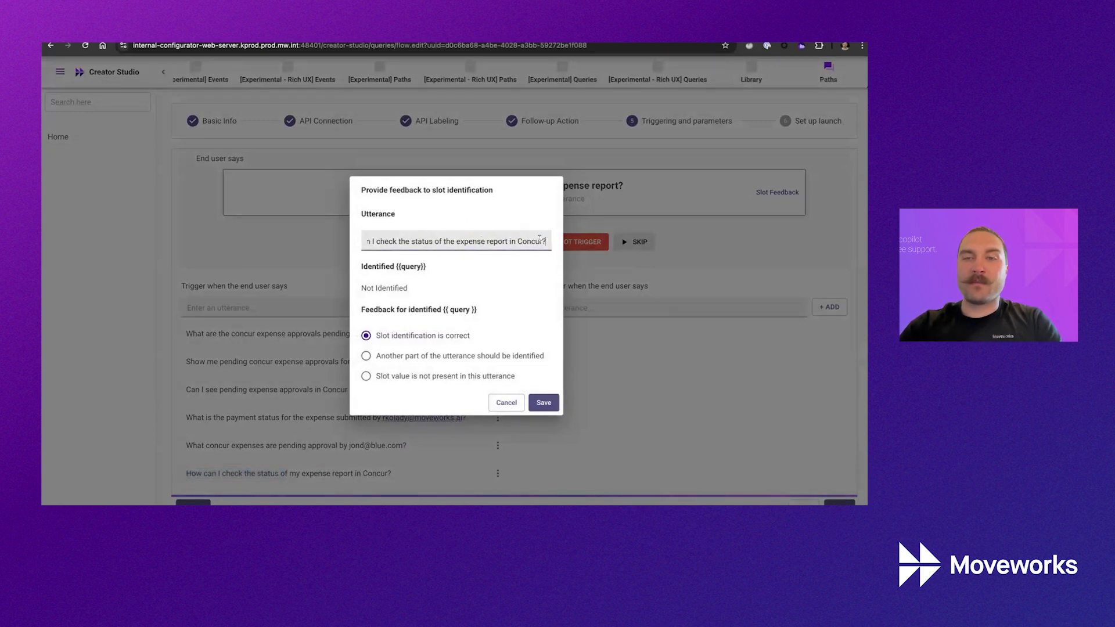
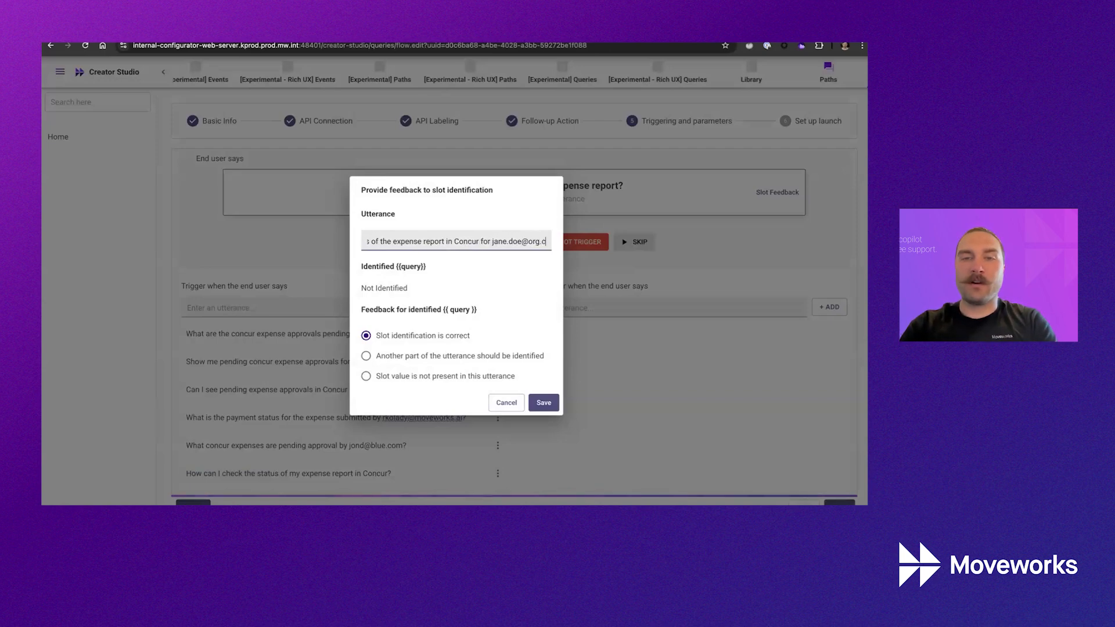
click(546, 242)
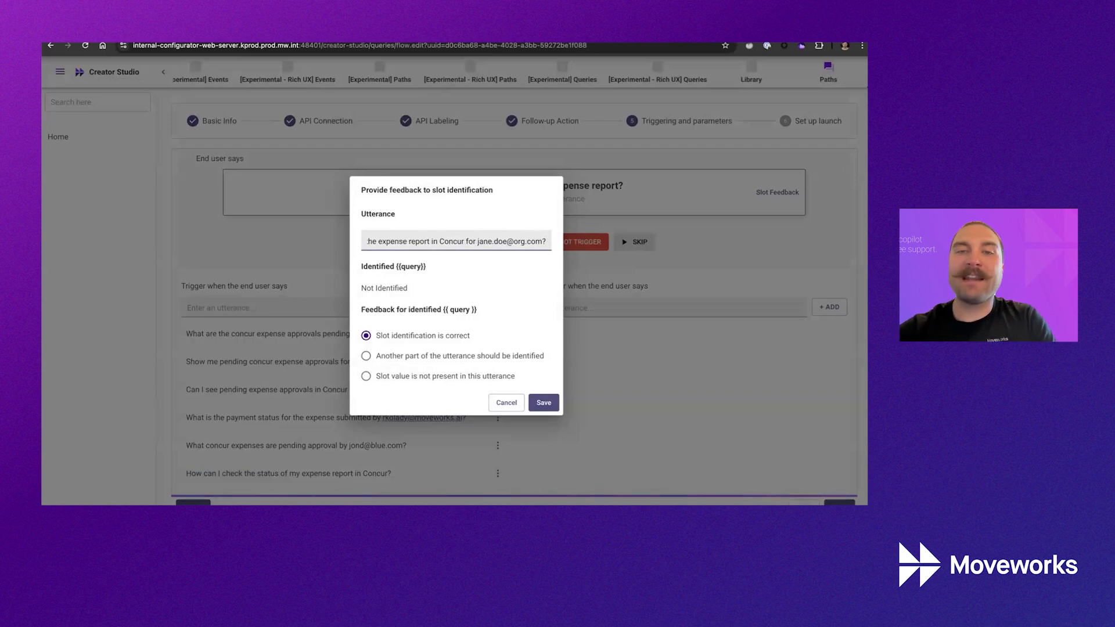
drag(479, 241, 531, 240)
key(ctrl+c)
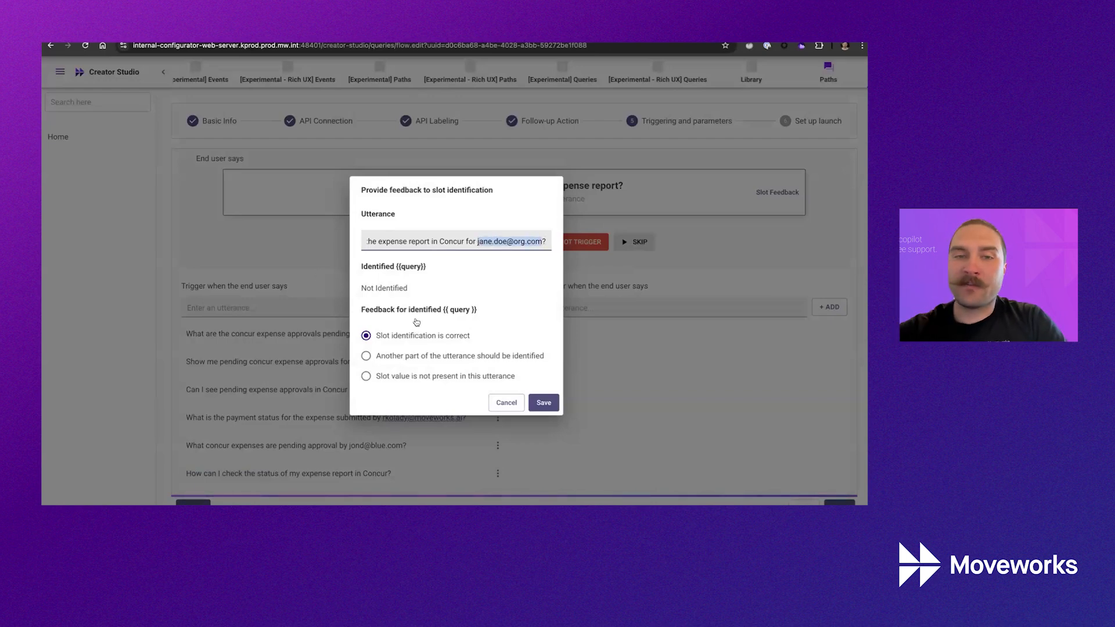
Mark another part of the utterance as the slot, paste the email as its value, and save.
click(393, 360)
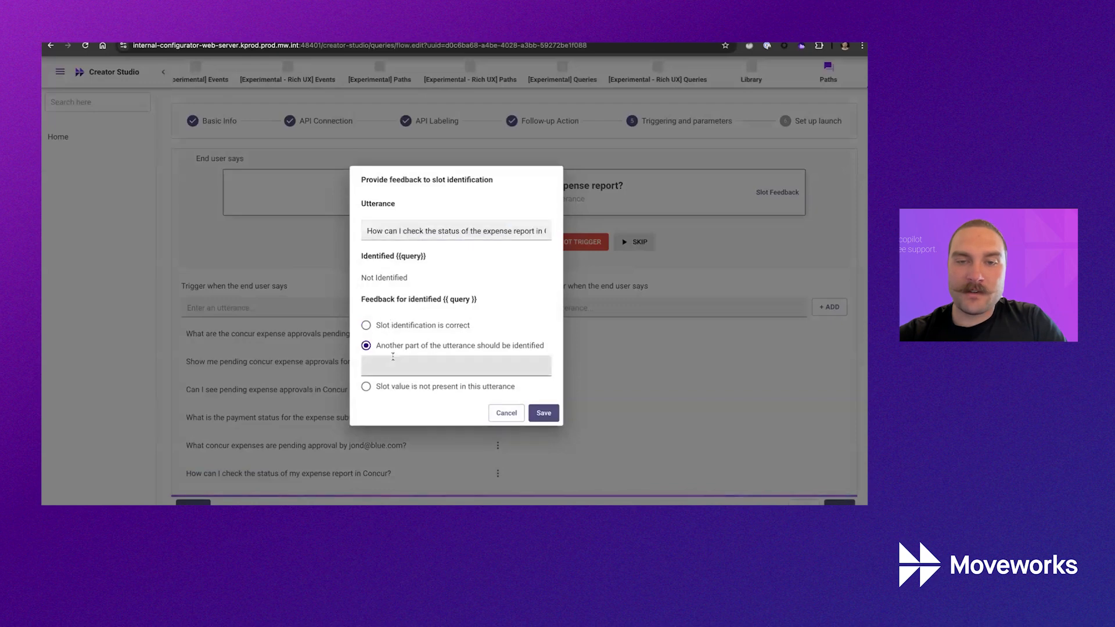
click(385, 367)
key(ctrl+v)
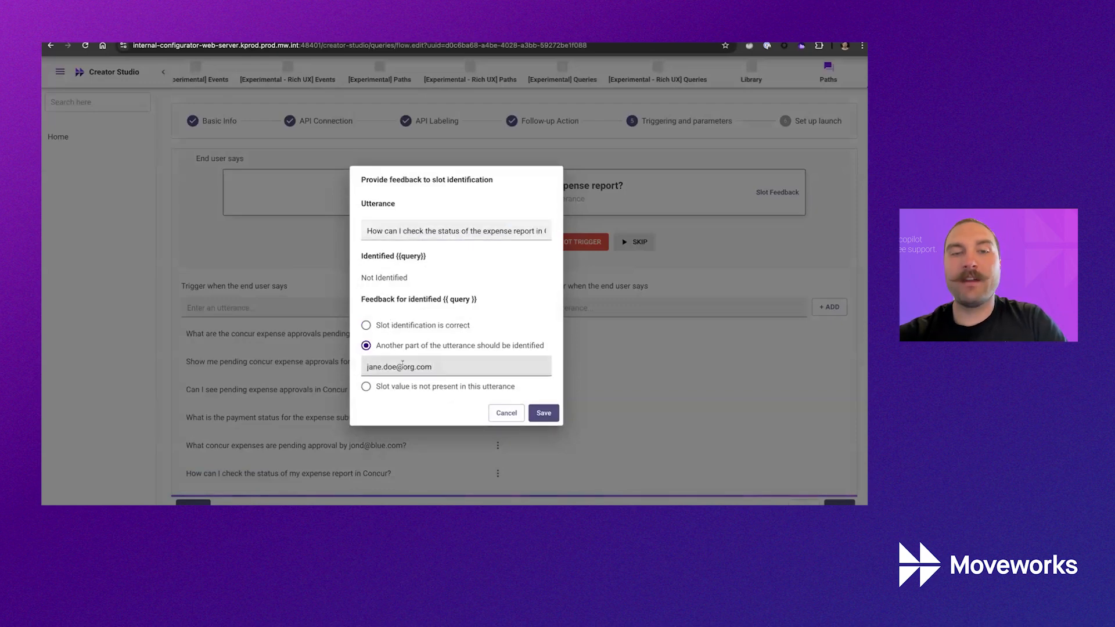
click(523, 231)
key(End)
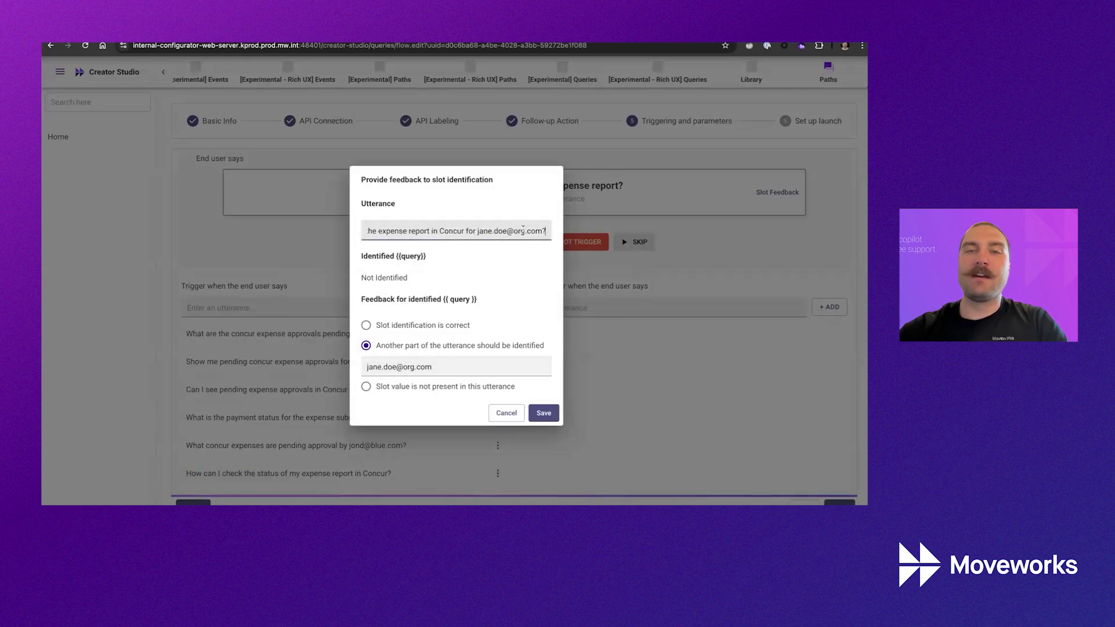
drag(478, 230, 545, 230)
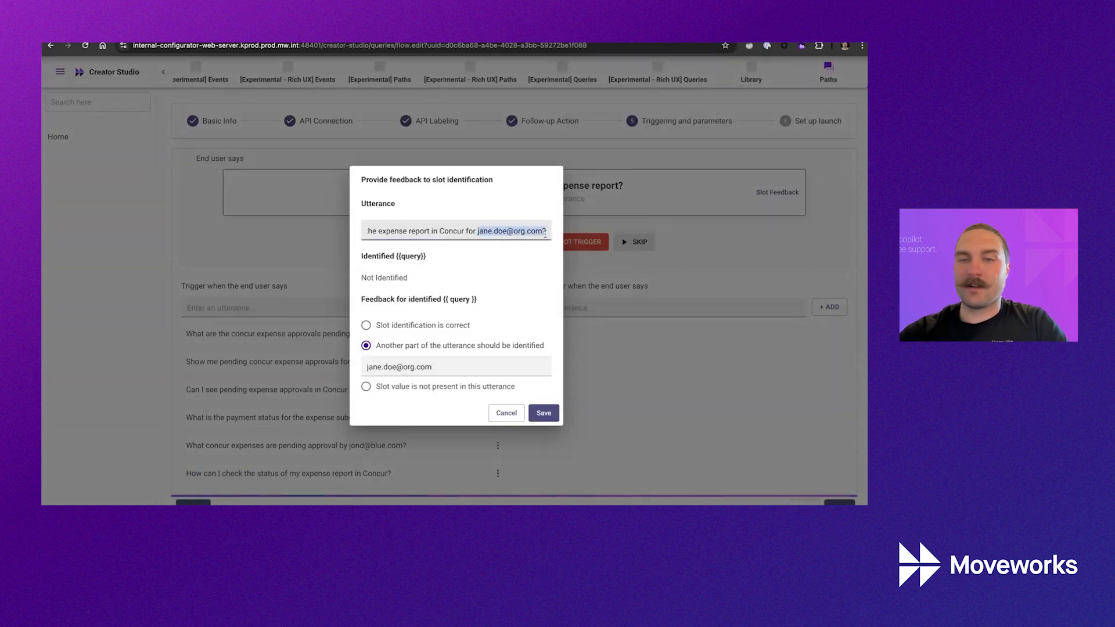
click(543, 412)
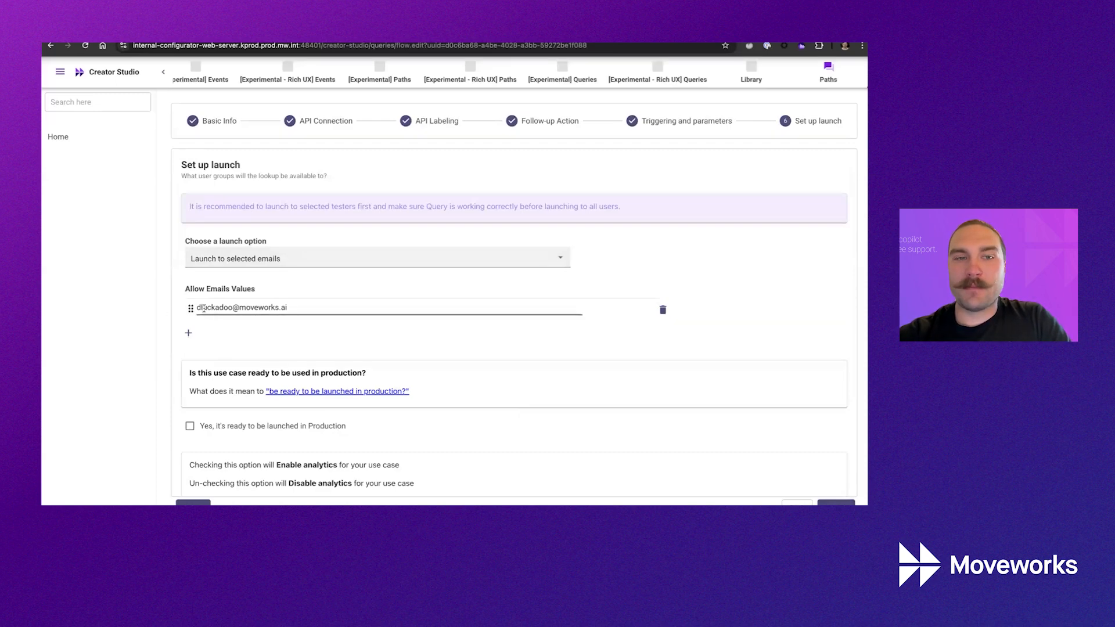
Set the launch option to 'Launch to all users', confirm it, and return to the home page.
click(282, 262)
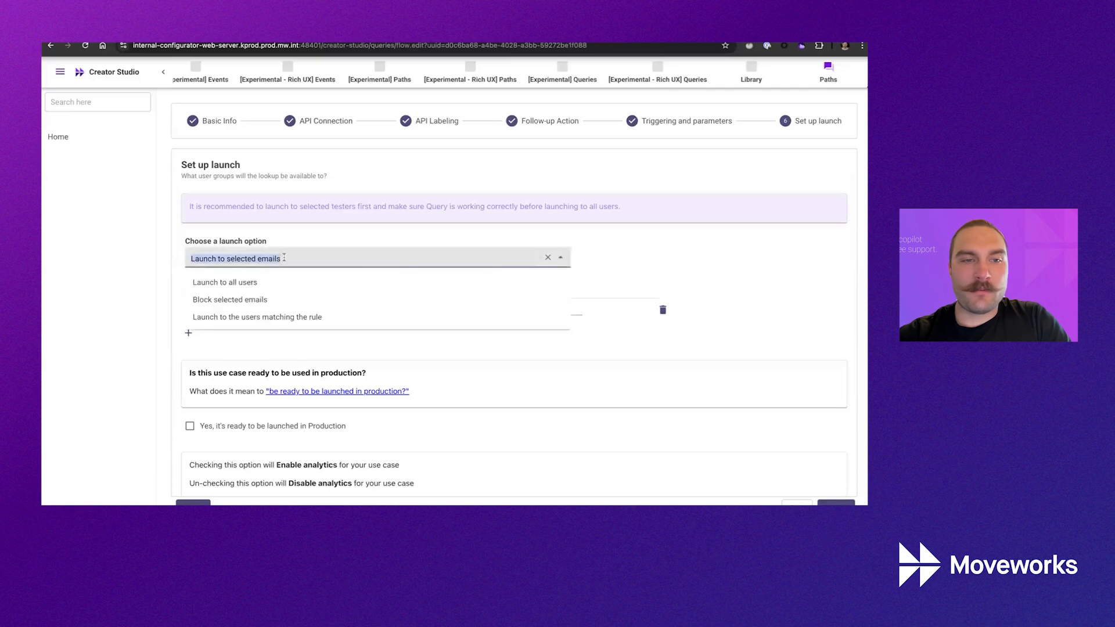
click(297, 285)
click(220, 298)
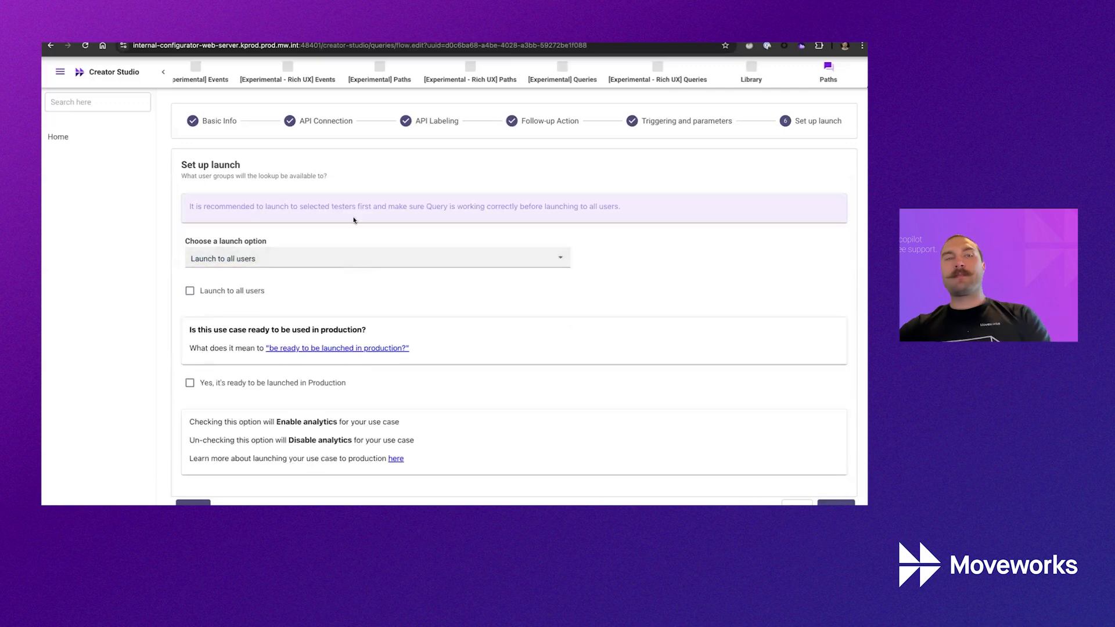
click(124, 142)
In the Slides deck, start a full-screen slideshow from slide 9, 'How to learn more'.
key(ctrl+tab)
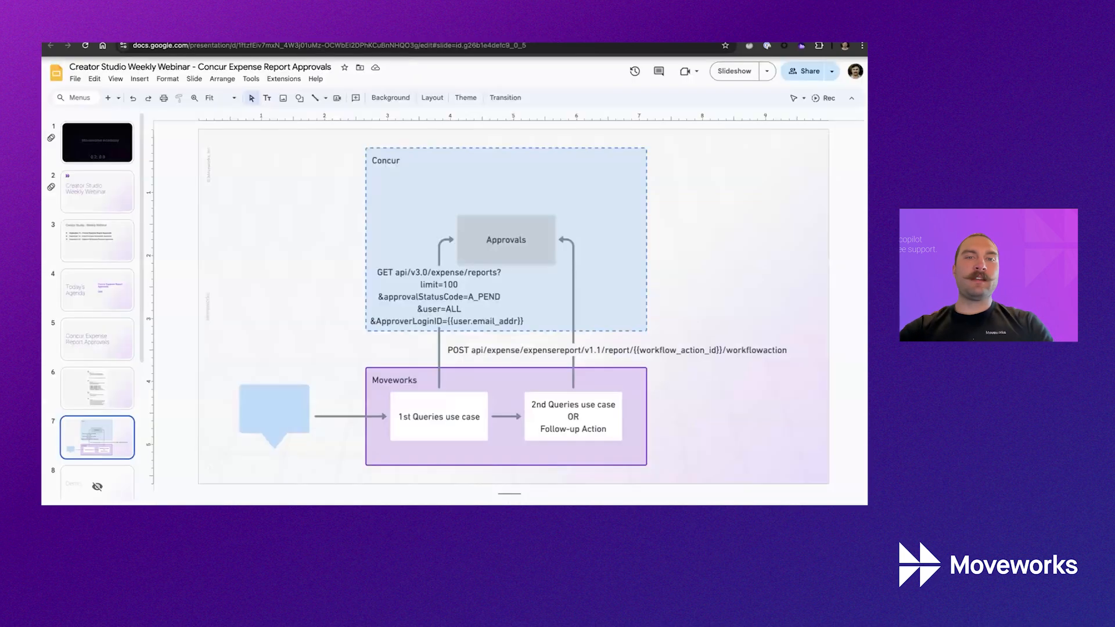
scroll(113, 401, down, 3)
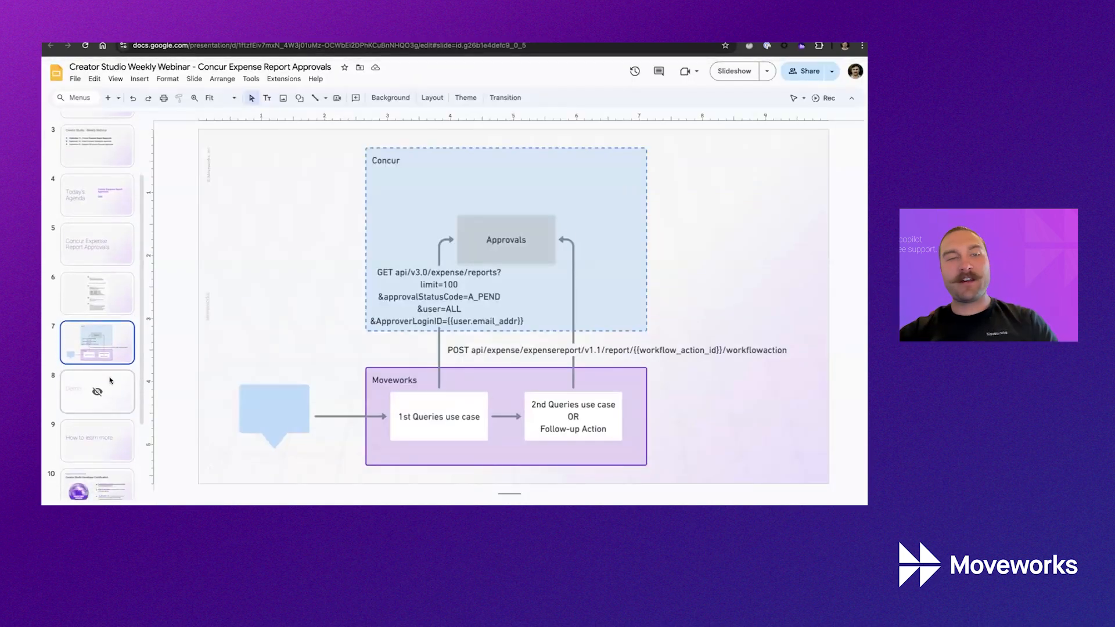
click(112, 446)
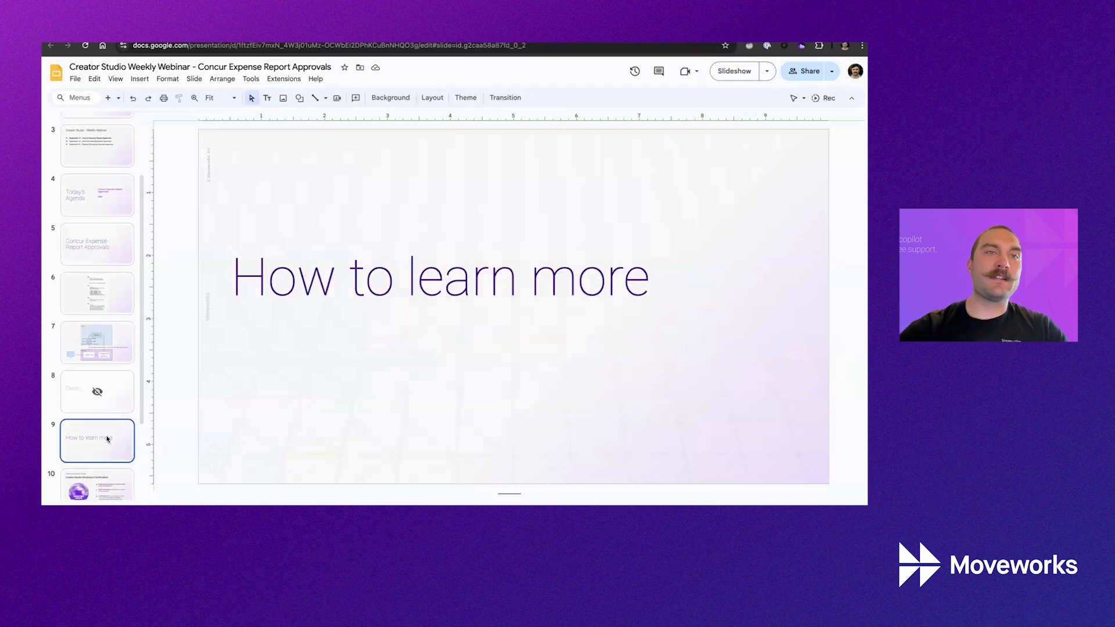
click(114, 79)
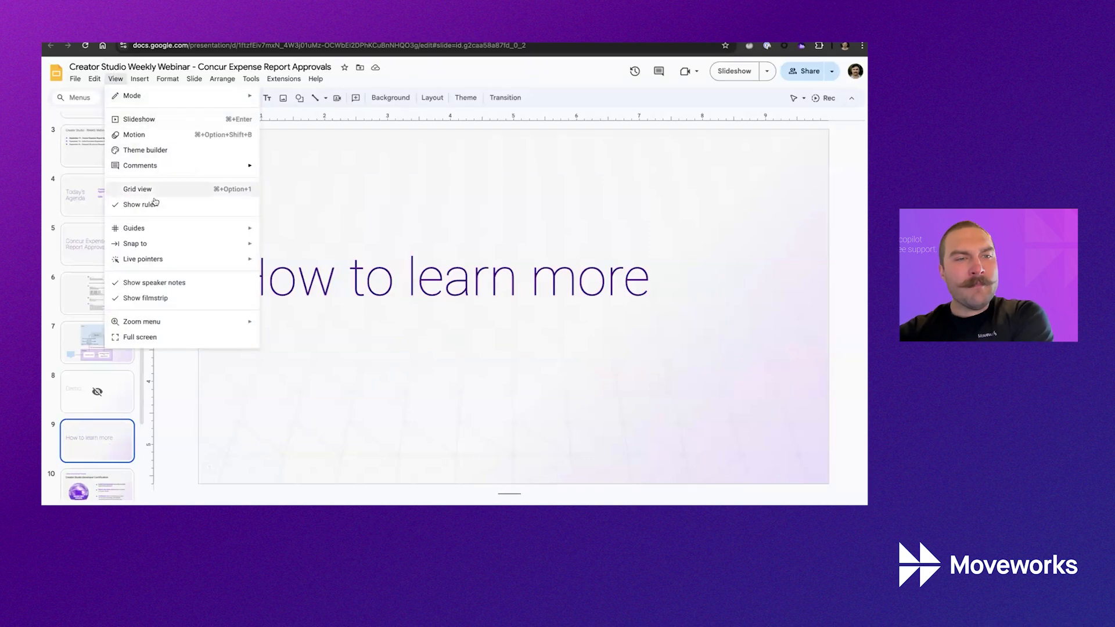
mouse_move(171, 100)
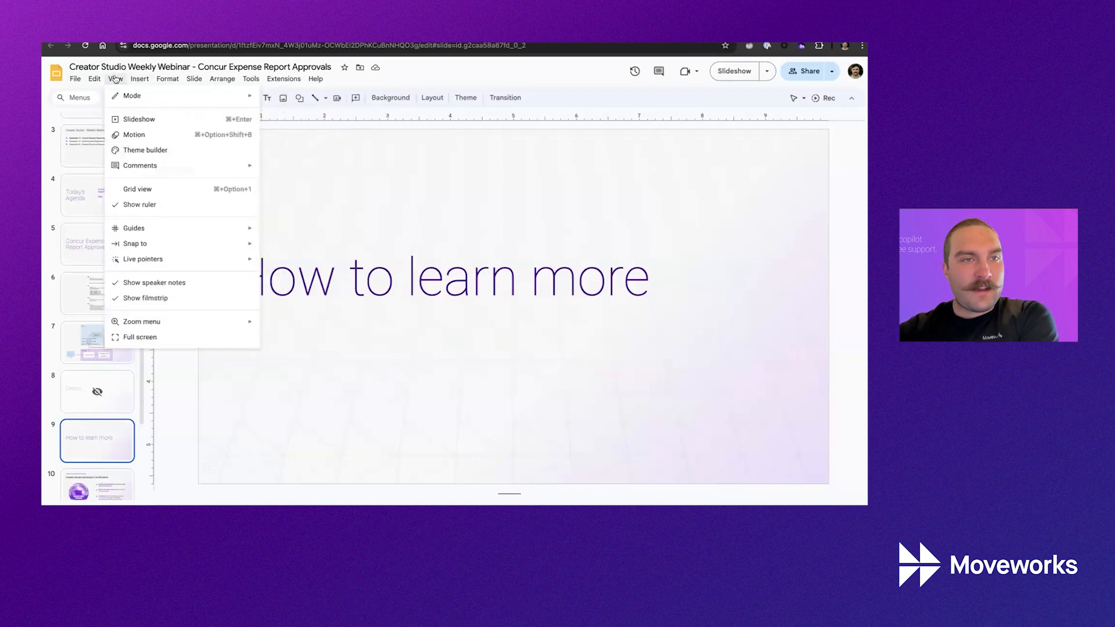
click(126, 118)
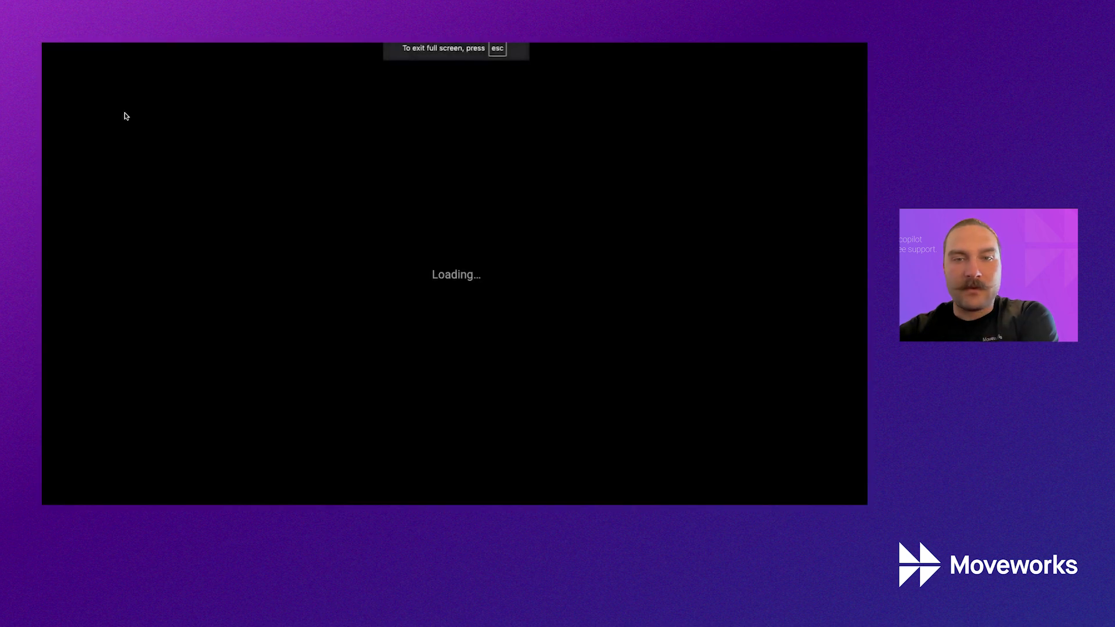